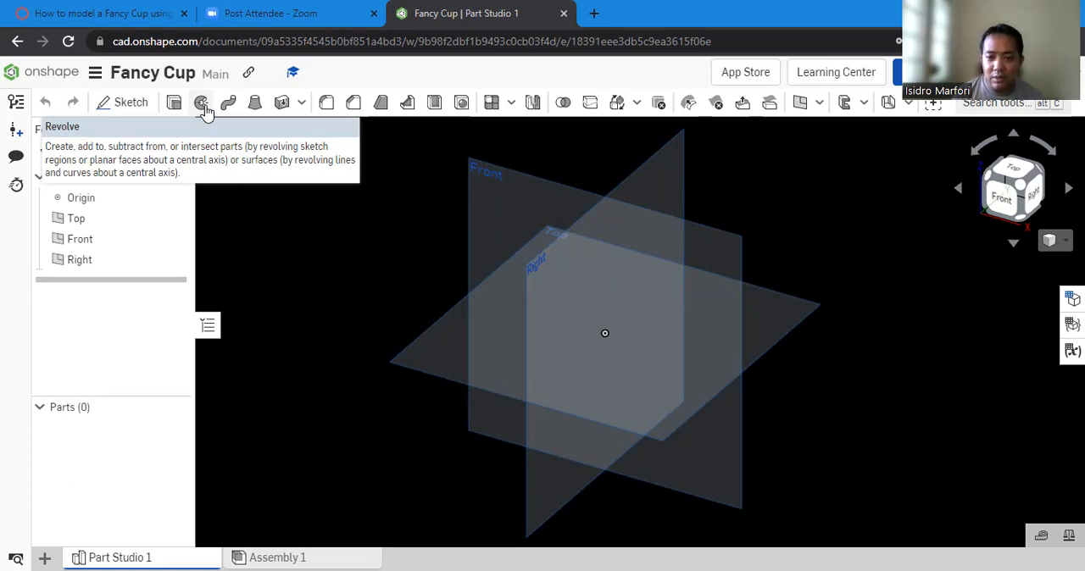
- Start a new sketch on the Front plane and turn the view to face it
click(490, 175)
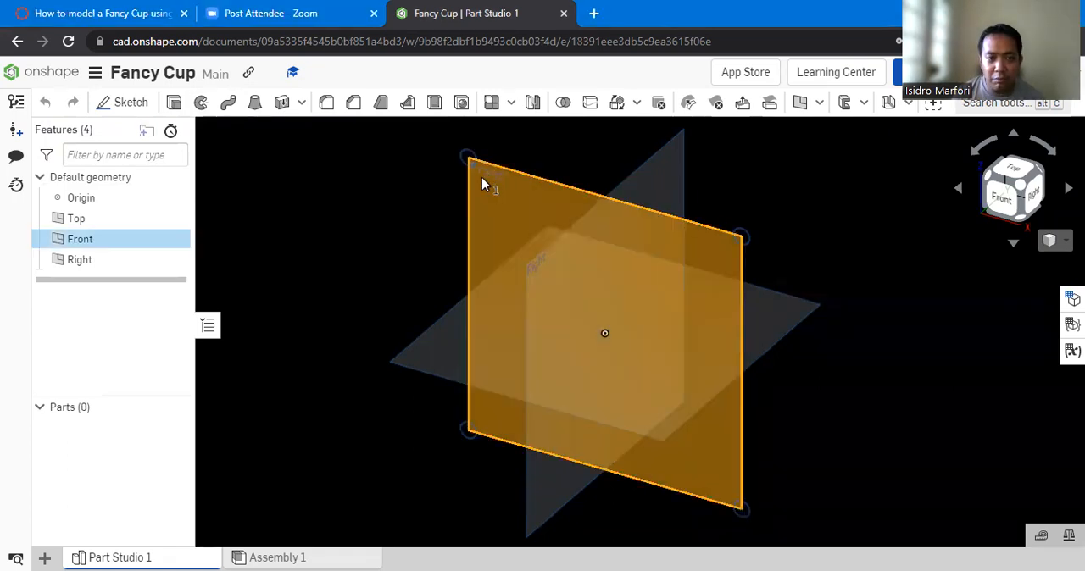
click(119, 104)
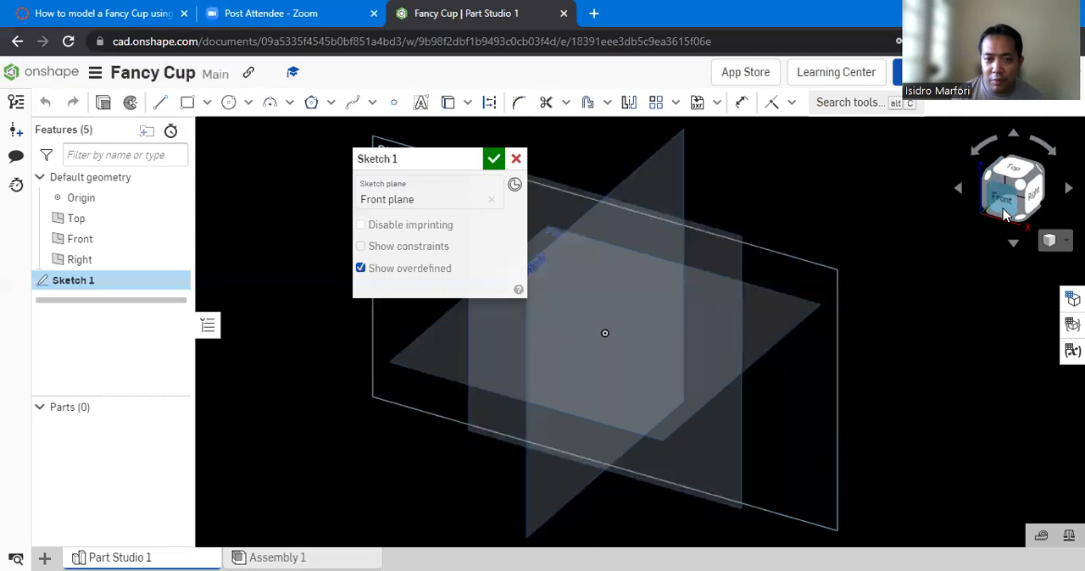
click(1004, 215)
- Switch to the fancy cup instructions PDF and examine the shape and dimensions of the front-plane profile sketch
click(123, 15)
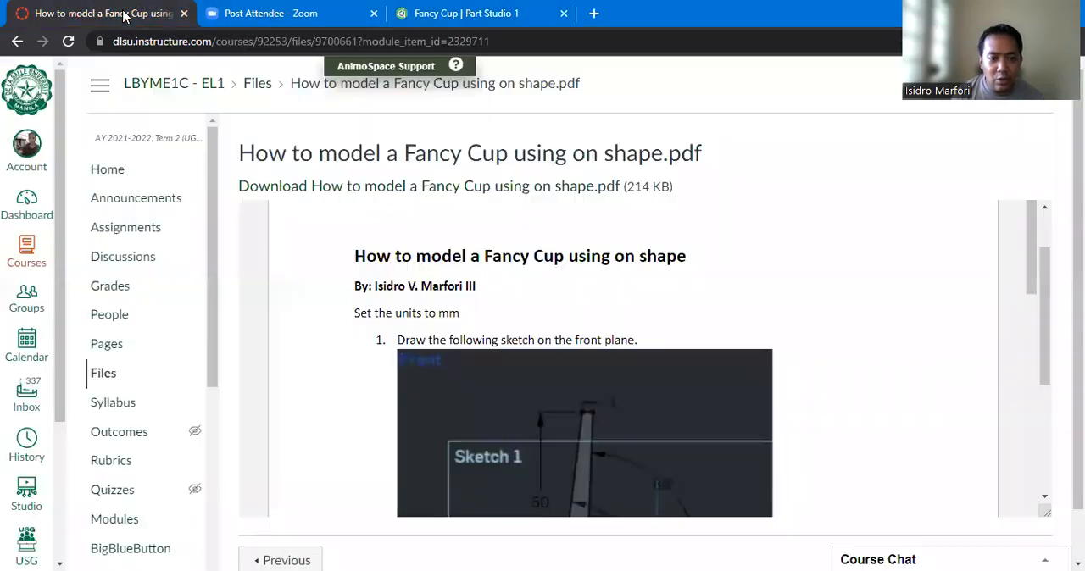
scroll(520, 359, down, 5)
scroll(521, 358, up, 2)
scroll(525, 356, down, 1)
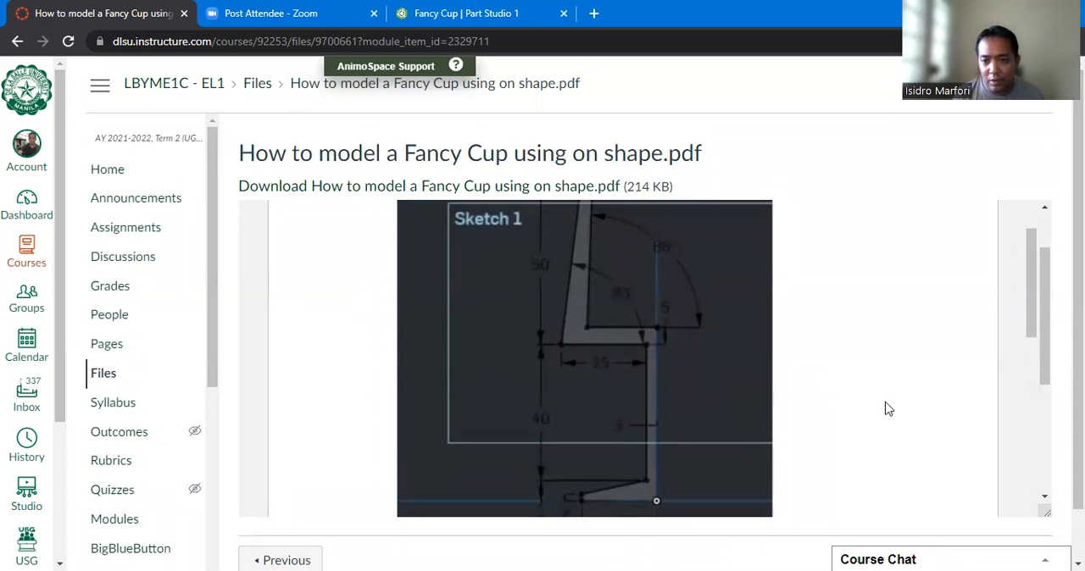
scroll(766, 322, up, 2)
scroll(743, 314, down, 2)
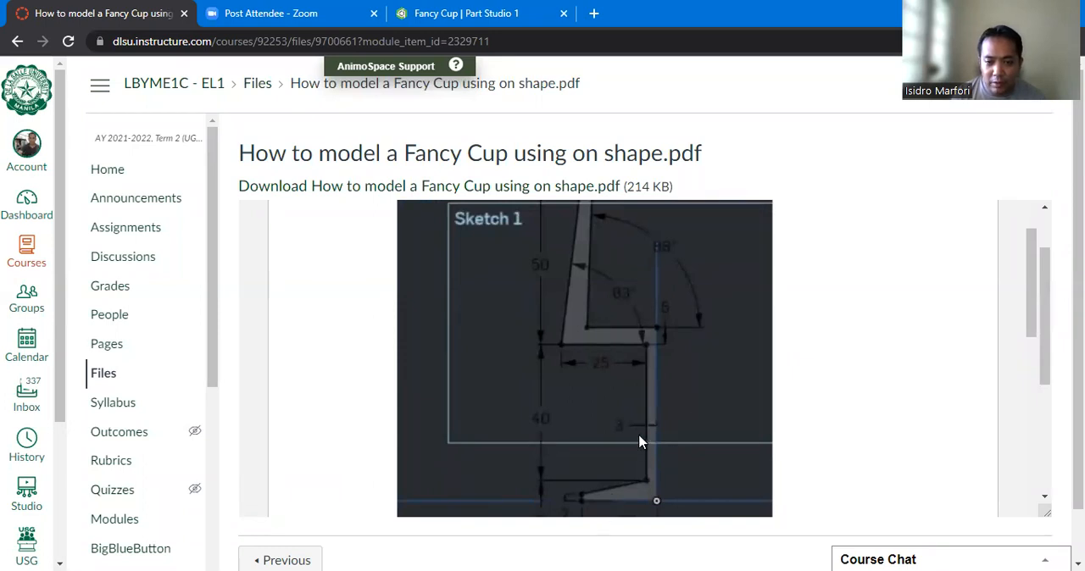
scroll(641, 438, up, 2)
scroll(649, 412, down, 2)
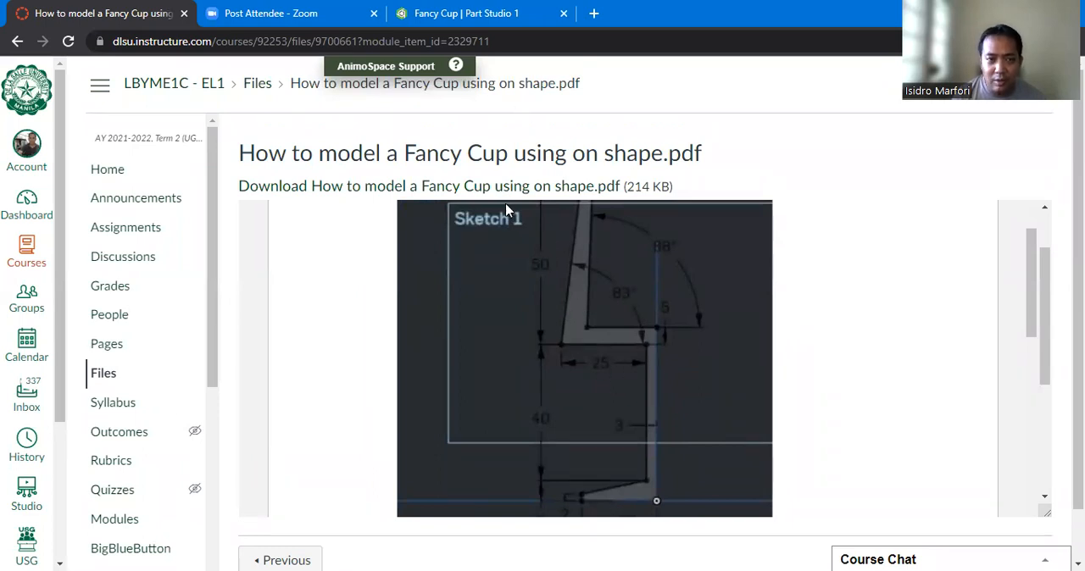
- Back in Onshape, draw connected lines from the origin: about 1.75 in up, 0.92 in left, 0.99 in slanting up, and 0.41 in left
click(451, 15)
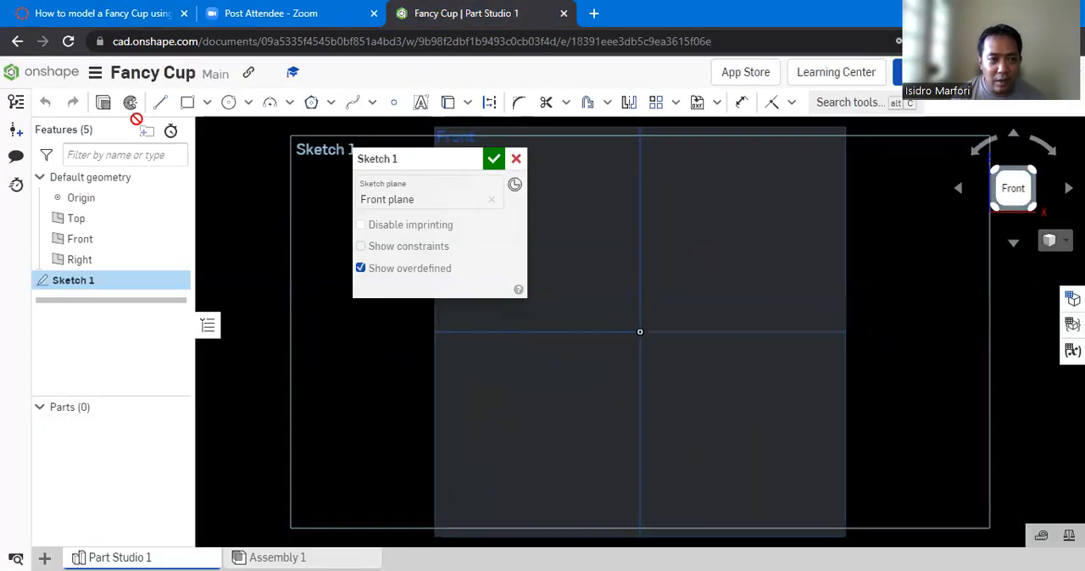
click(159, 102)
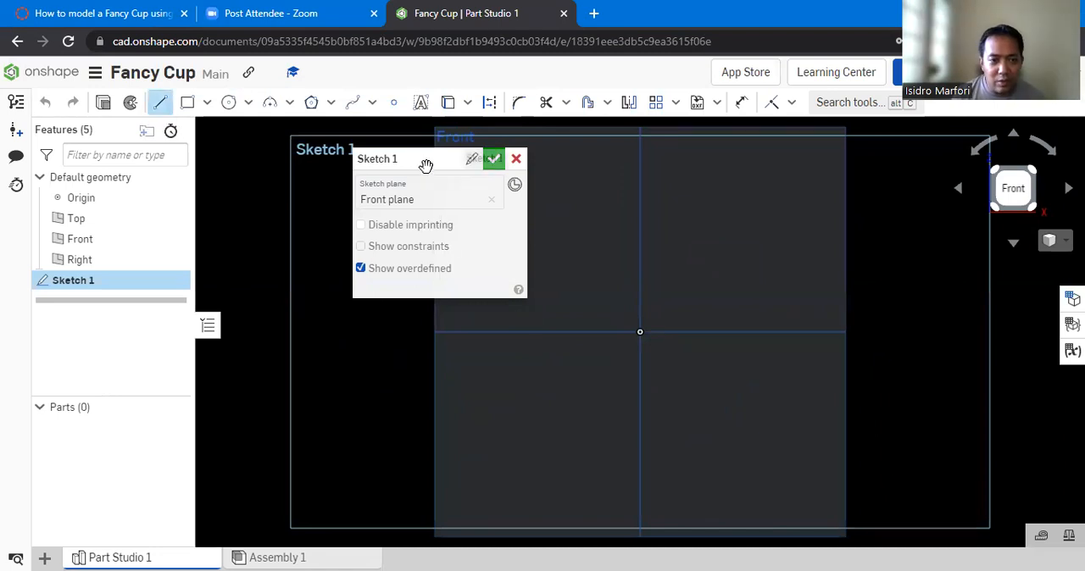
drag(405, 166, 294, 148)
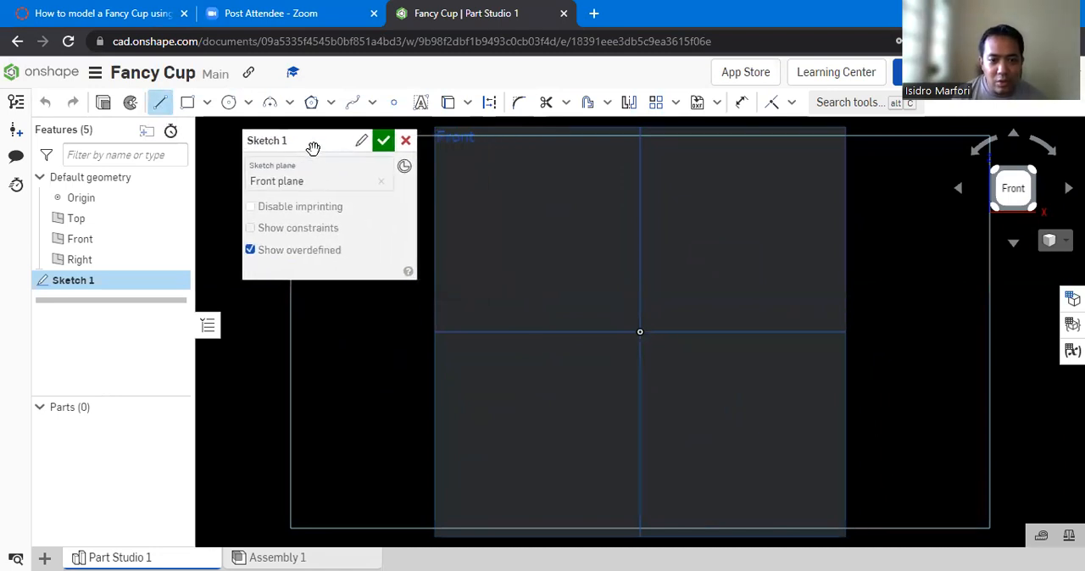
click(640, 331)
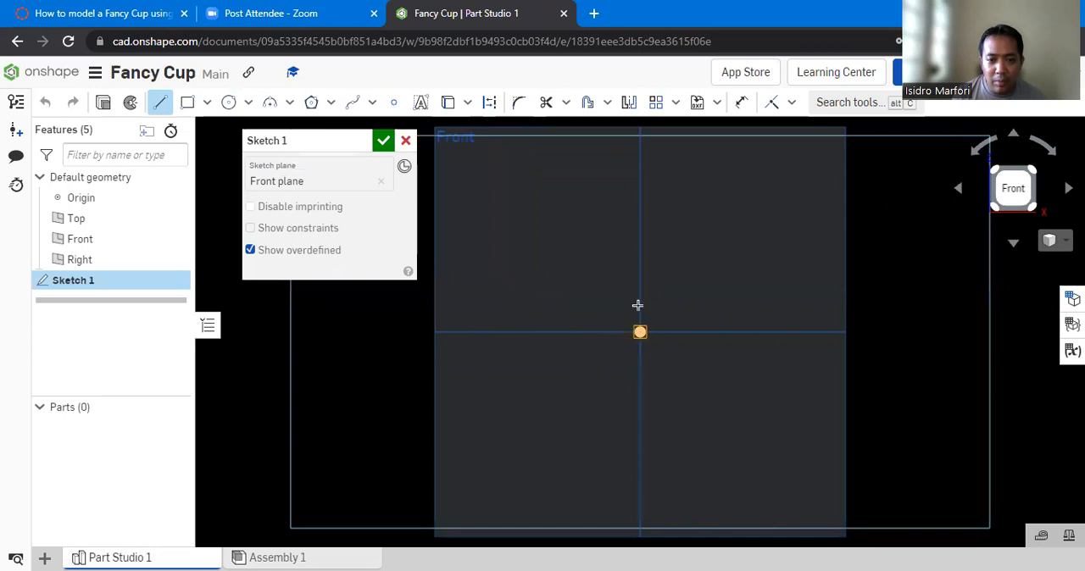
click(640, 213)
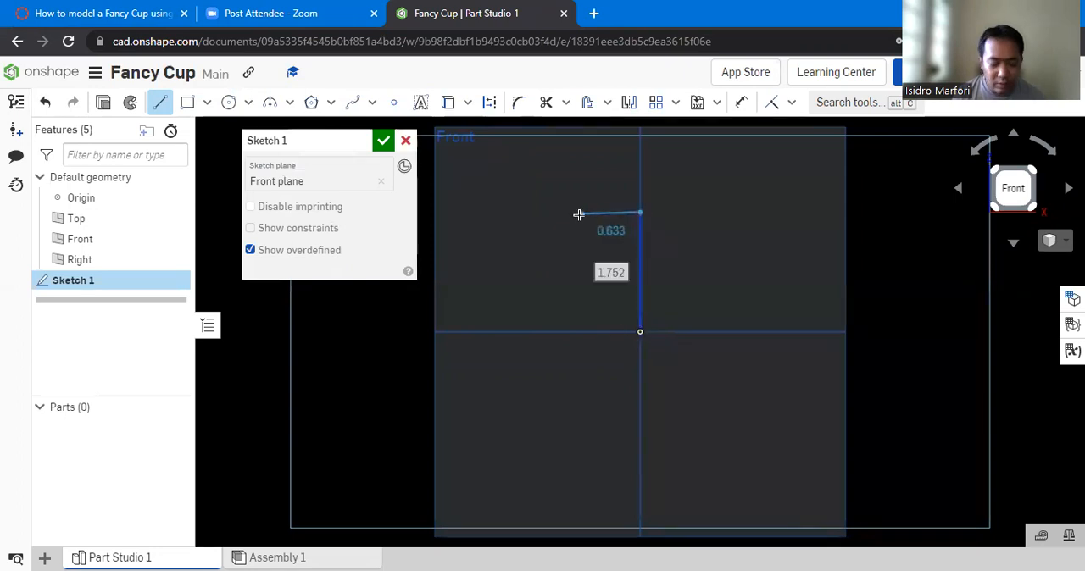
click(577, 212)
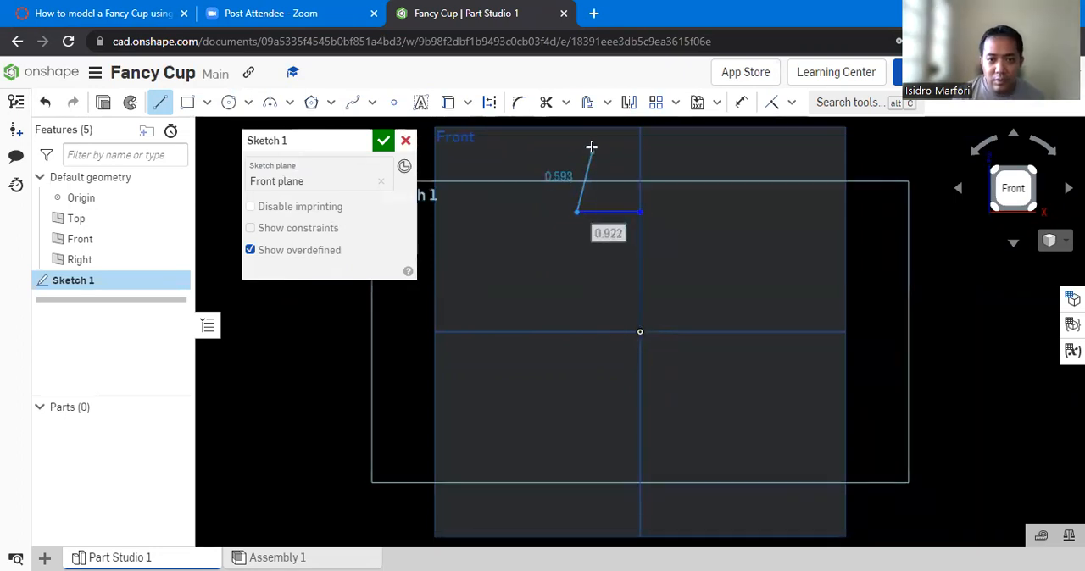
click(591, 148)
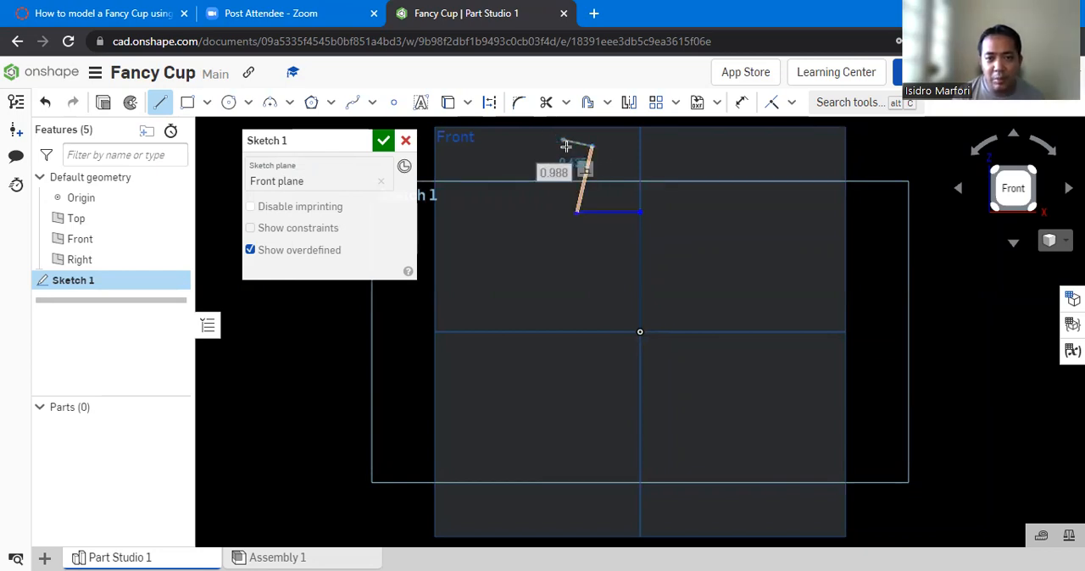
click(562, 148)
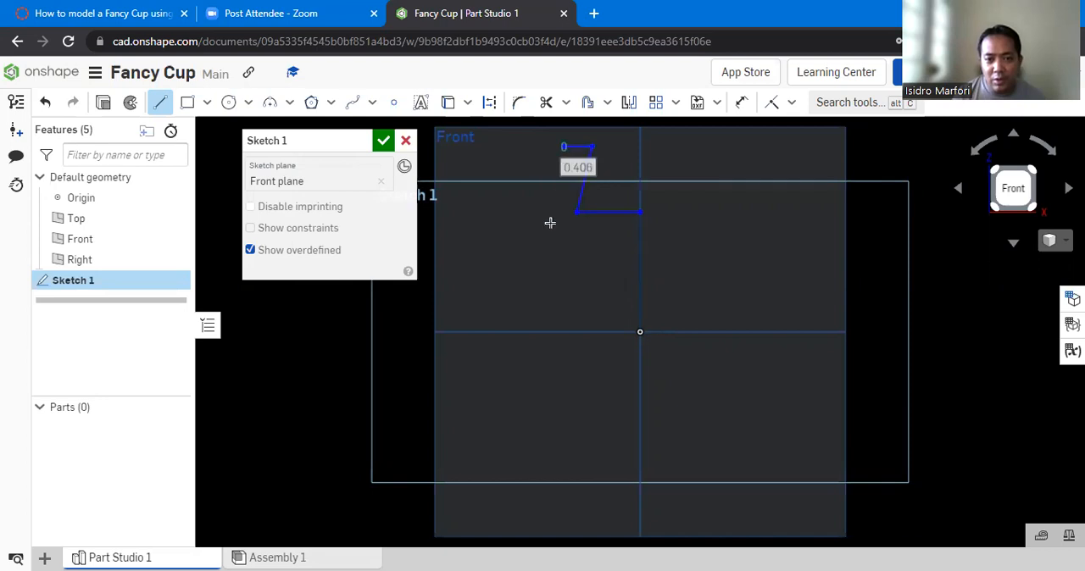
- Close the profile with an outer wall about 1.46 in, ledge 1.13 in, stem 0.71 in, sloped foot, 0.28 in edge and 1.19 in base to the origin
click(535, 242)
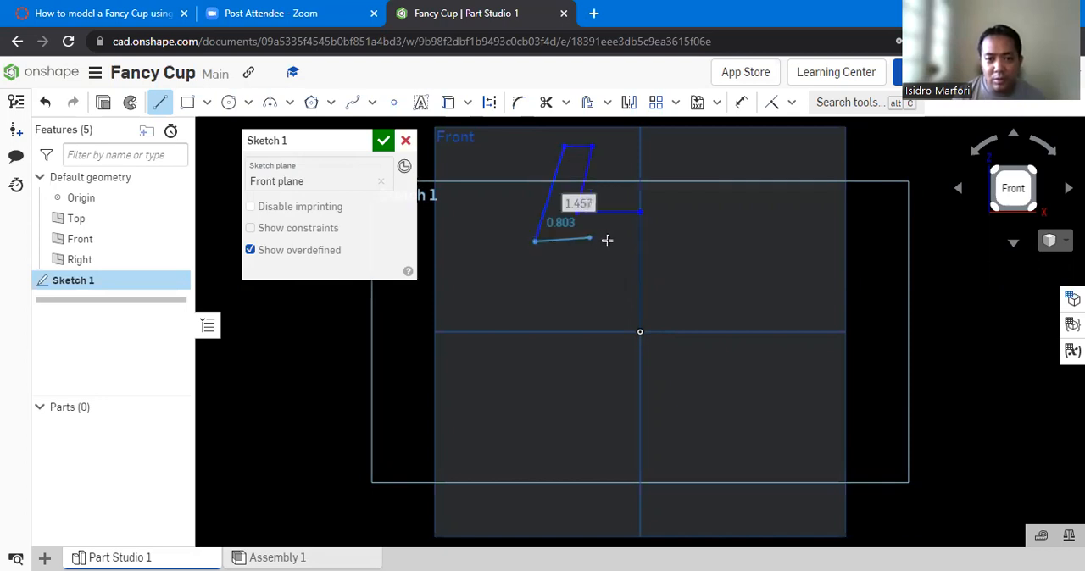
click(611, 243)
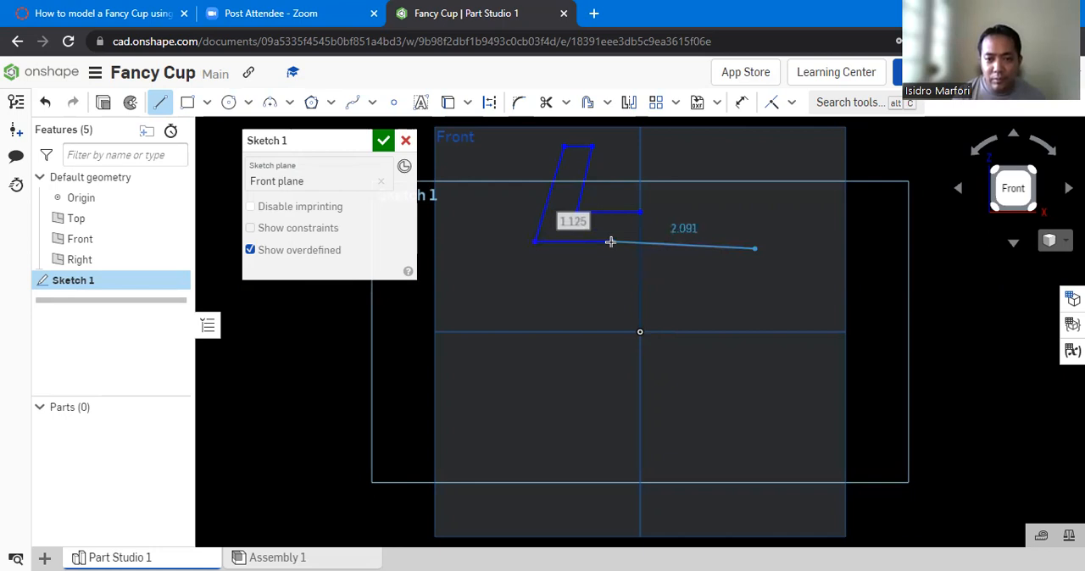
click(612, 290)
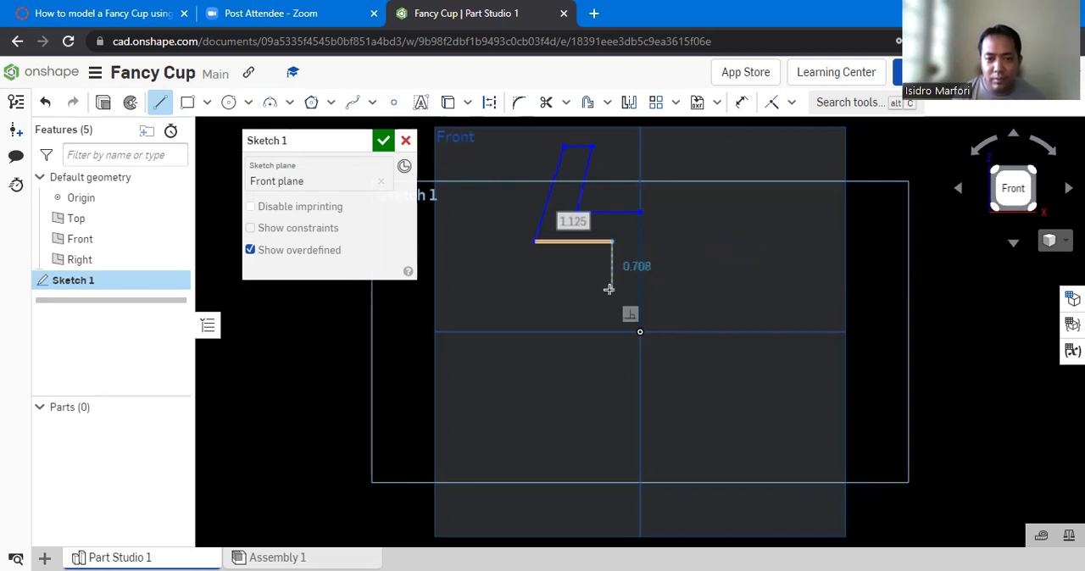
click(557, 314)
click(557, 330)
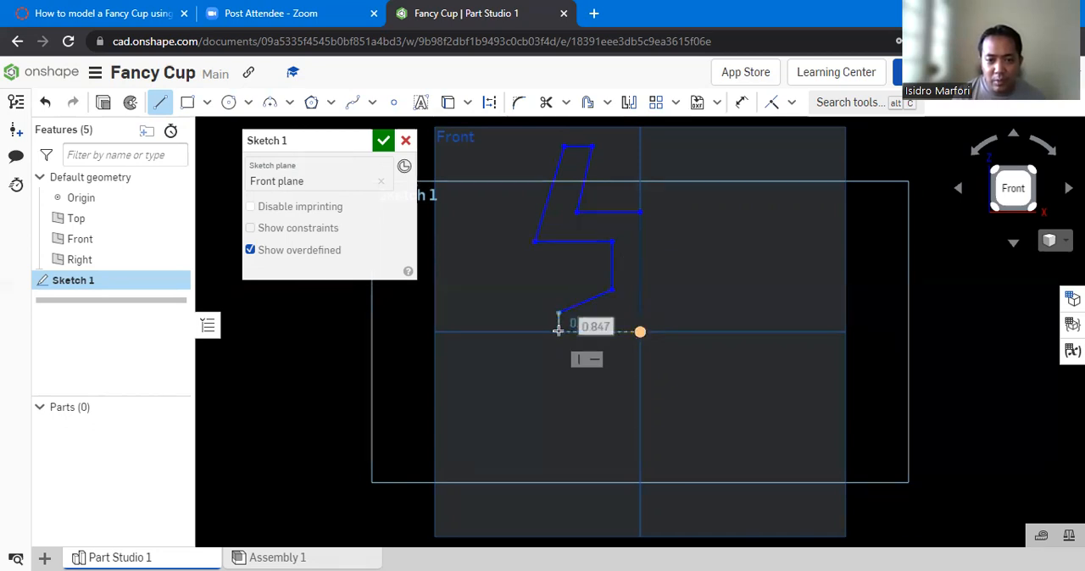
click(639, 330)
click(639, 212)
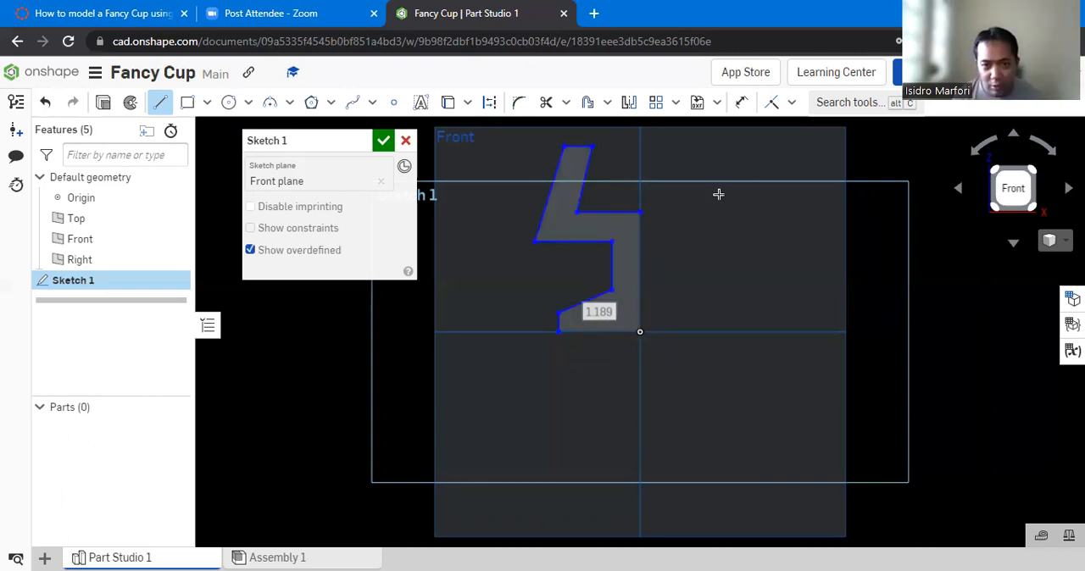
- Change the workspace's default length unit to millimetres
scroll(704, 163, up, 1)
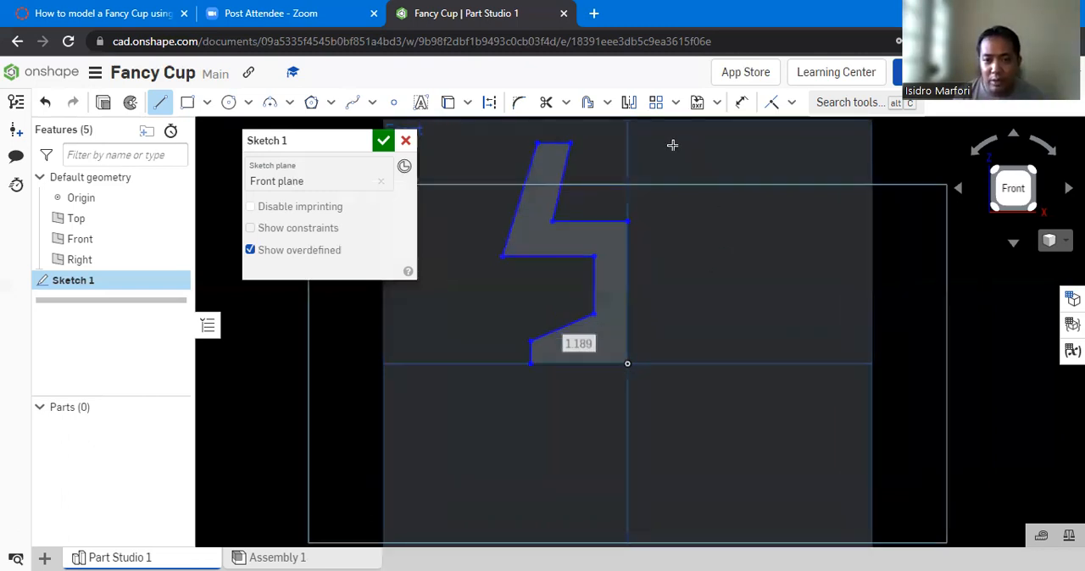
click(96, 72)
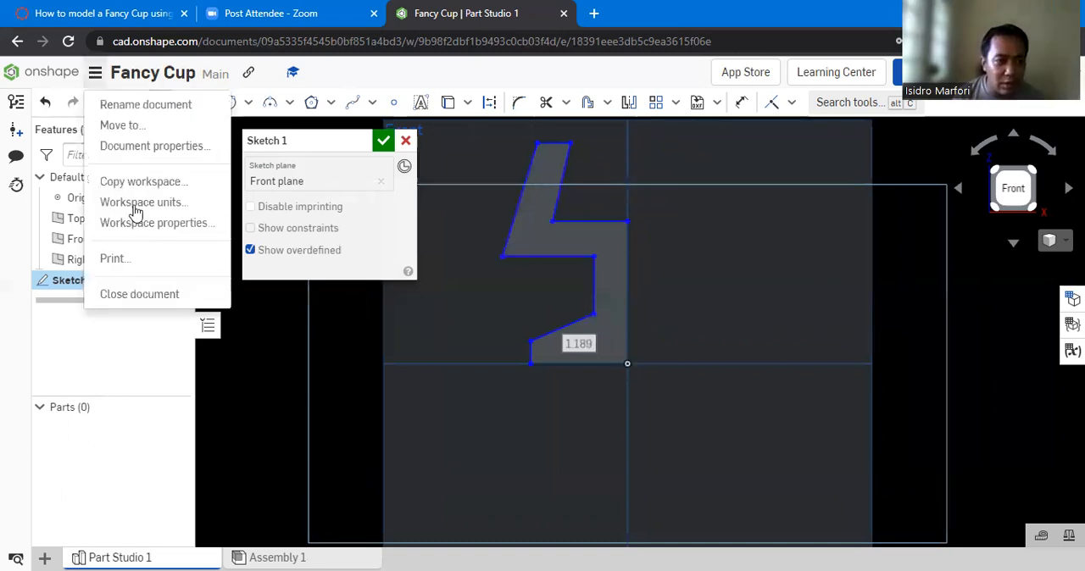
click(136, 206)
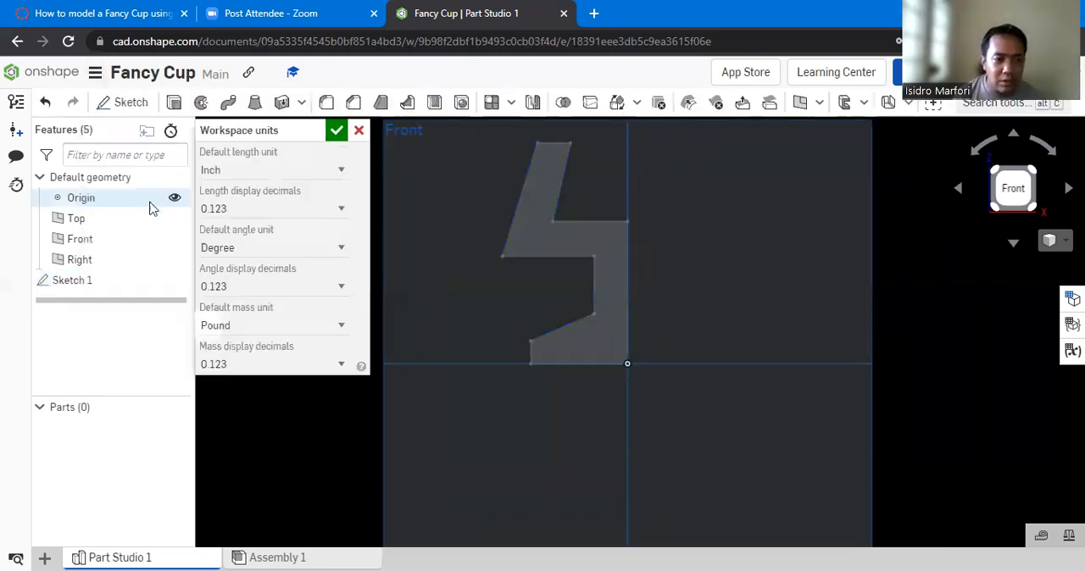
click(316, 171)
click(273, 249)
click(330, 134)
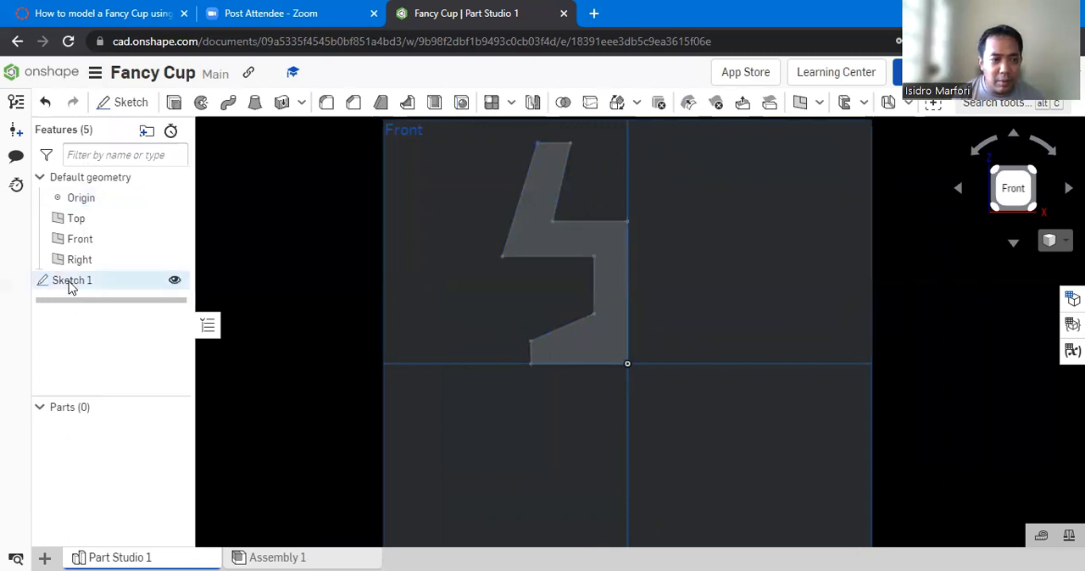
- Reopen Sketch 1 for editing and dimension the width of the profile's top edge as 3 mm
right_click(104, 320)
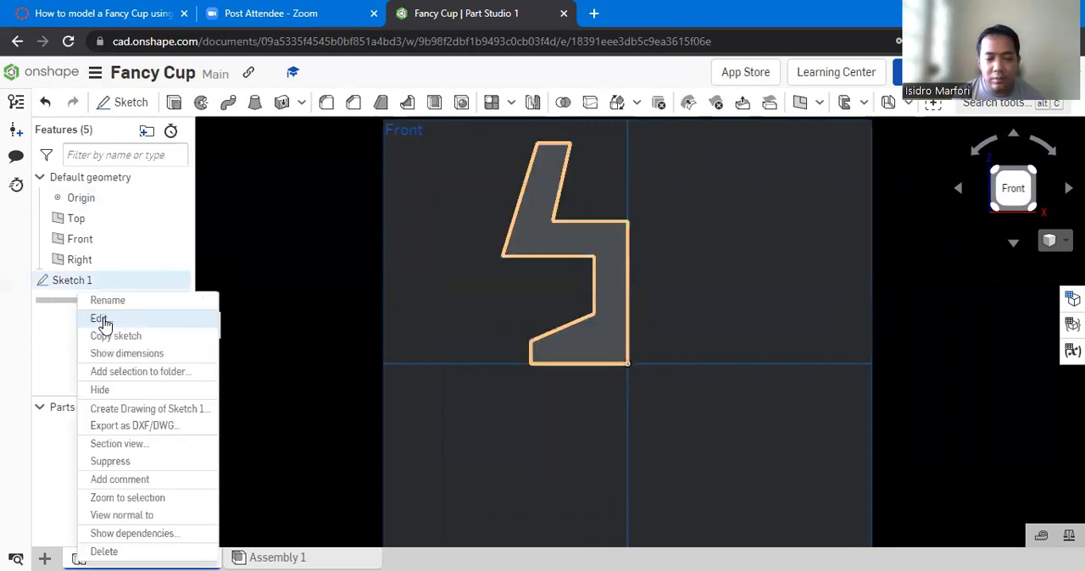
click(104, 321)
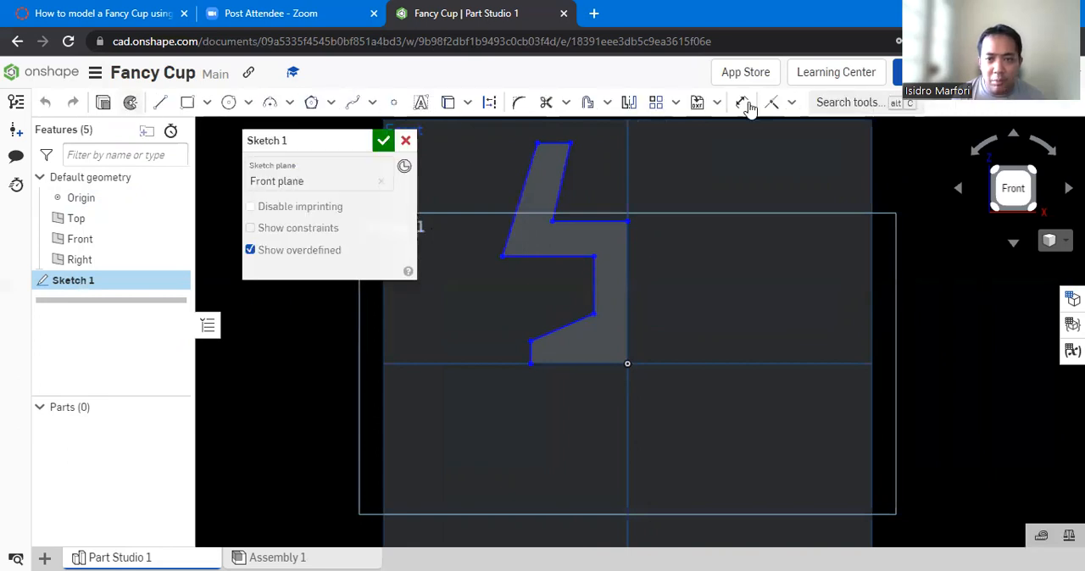
click(742, 103)
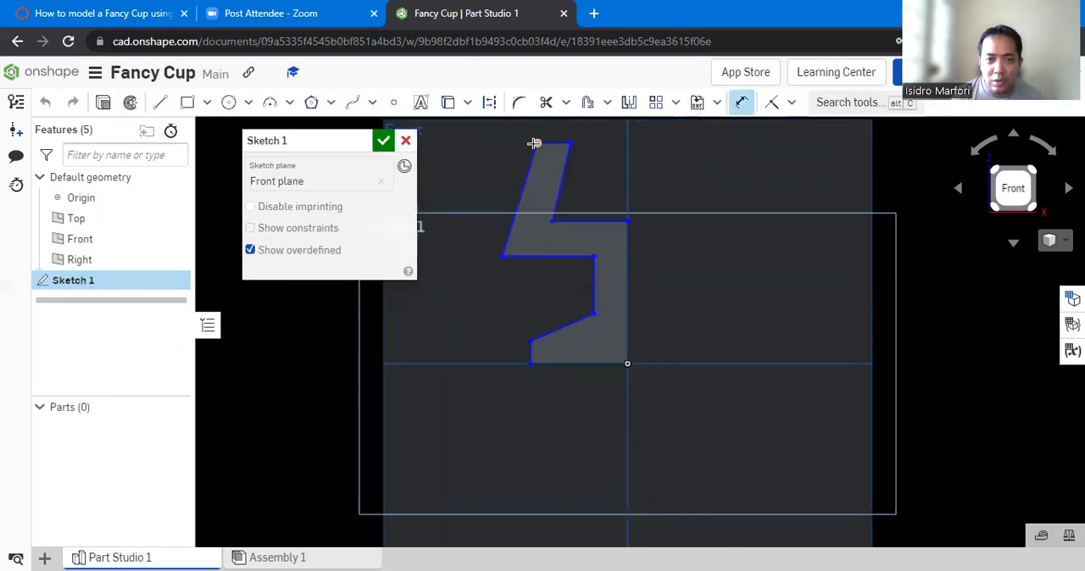
click(597, 132)
click(625, 177)
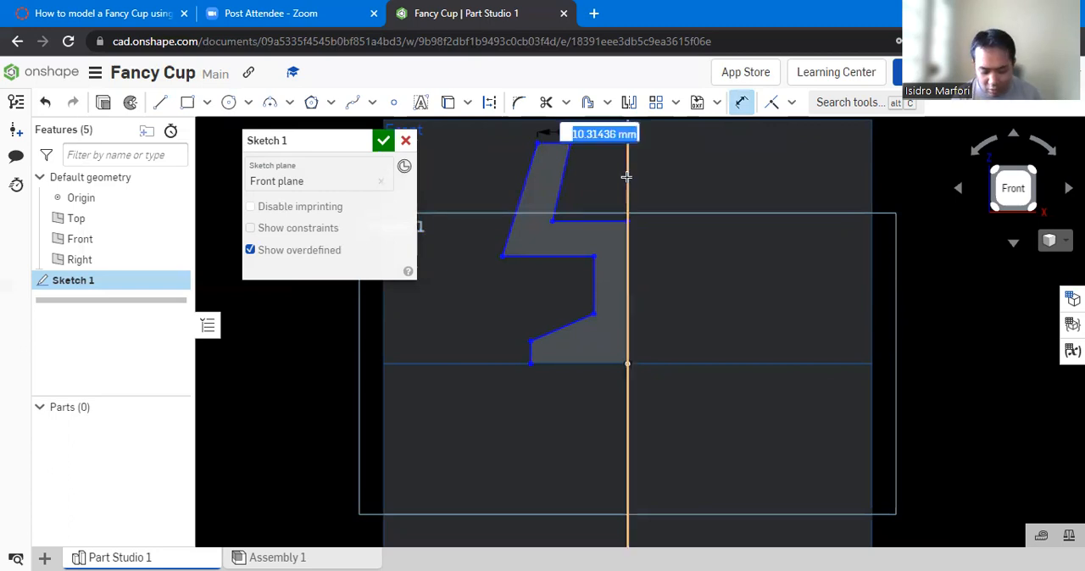
text(3)
key(Return)
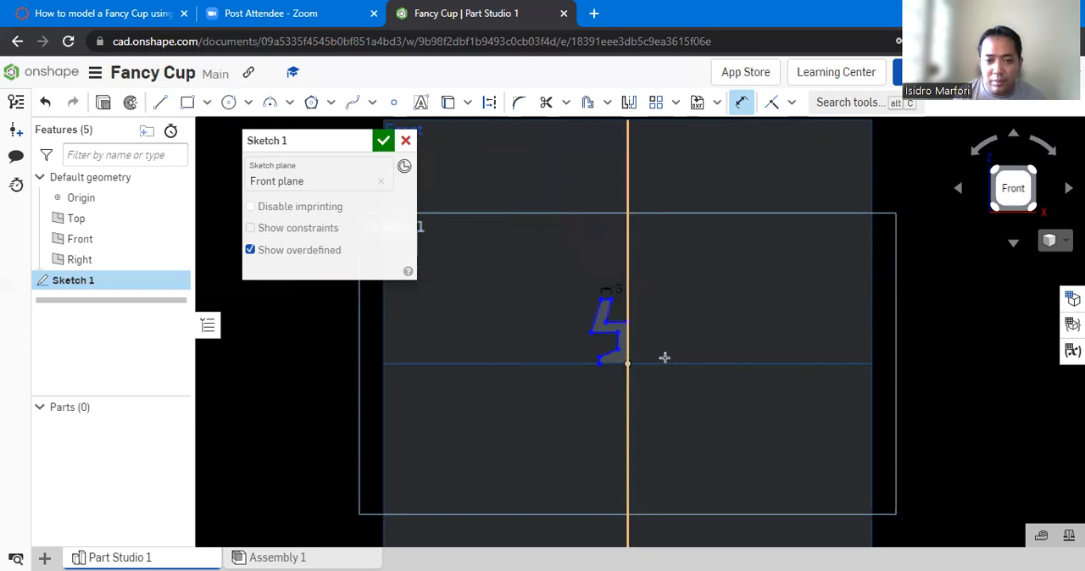
- Check the profile drawing in the instructions PDF, and back in Onshape dimension the cup floor's thickness as 5 mm
scroll(665, 357, up, 2)
scroll(660, 347, up, 2)
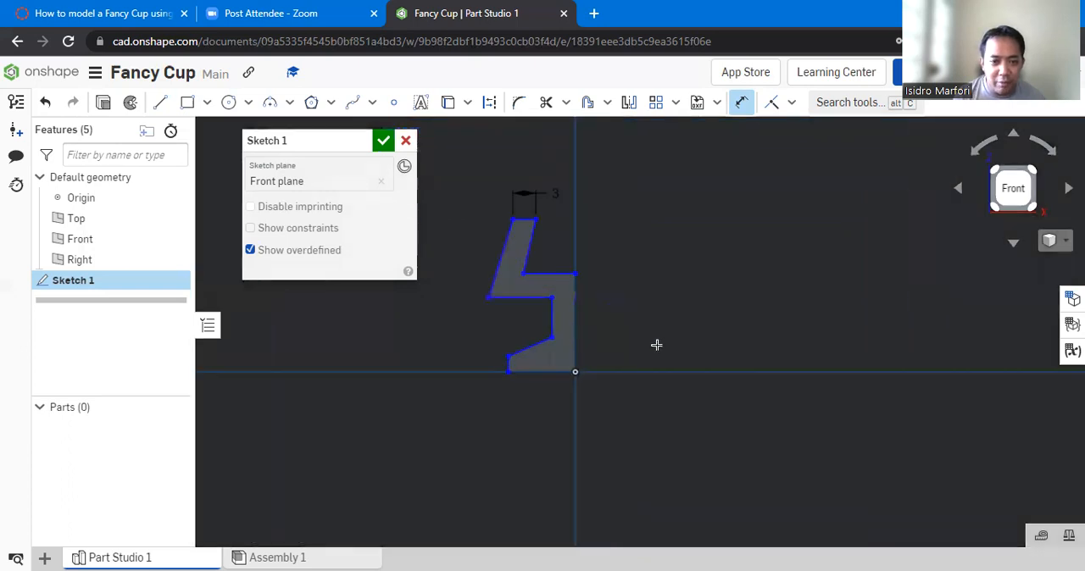
click(132, 14)
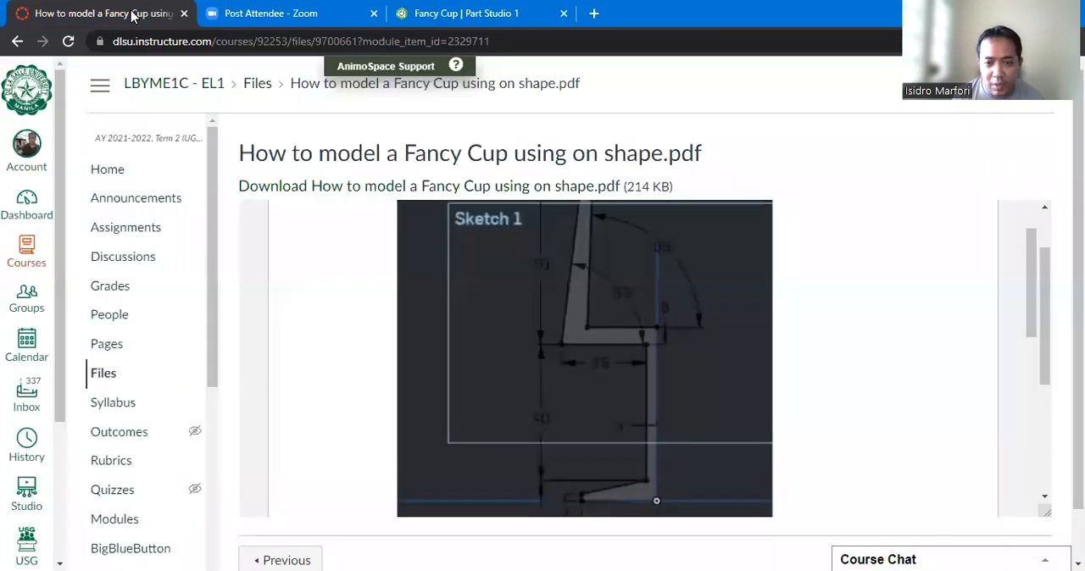
scroll(622, 313, up, 2)
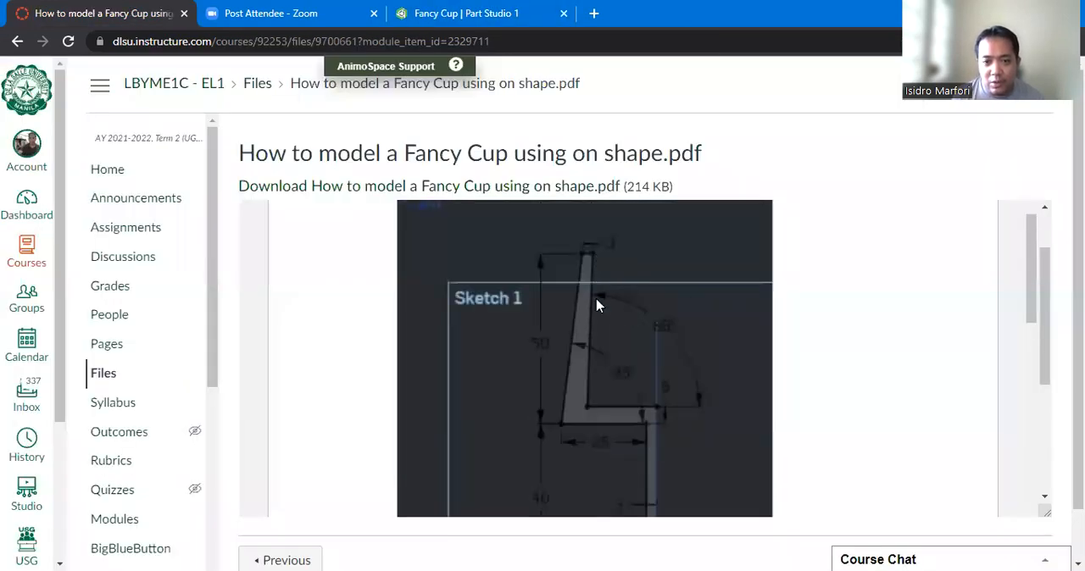
scroll(596, 303, down, 2)
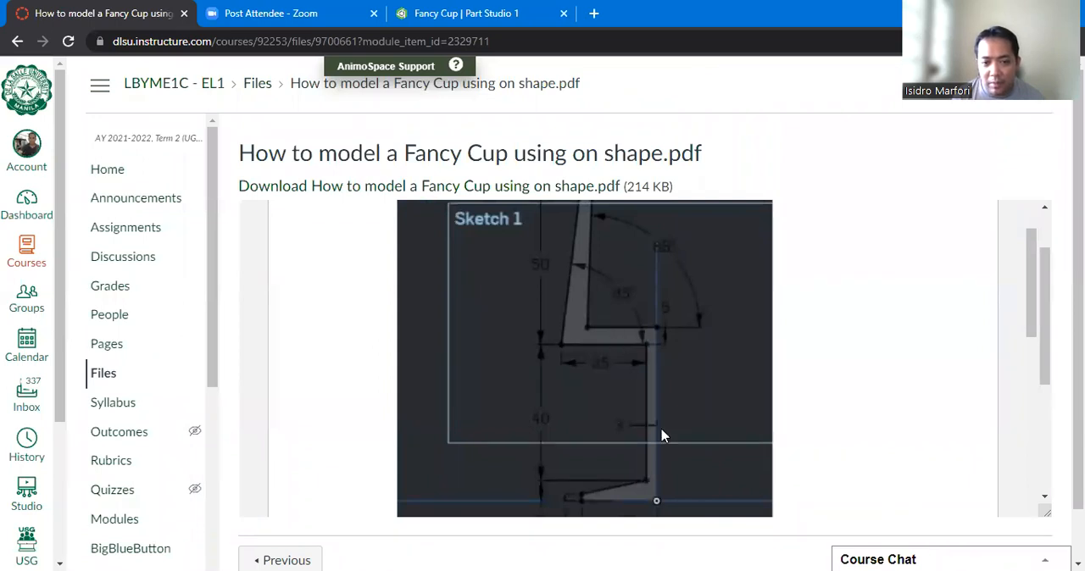
scroll(653, 420, down, 2)
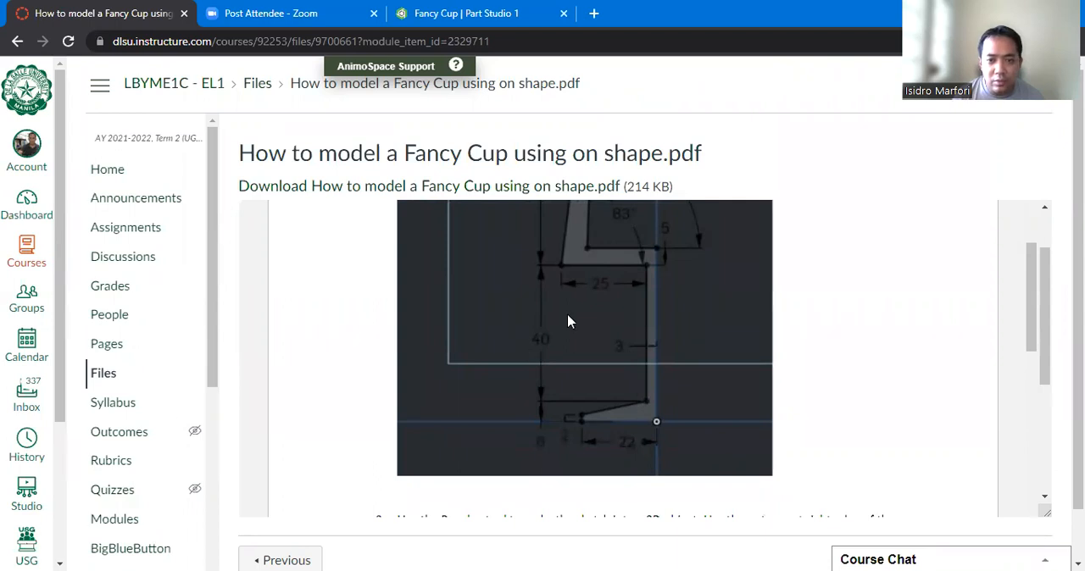
click(447, 14)
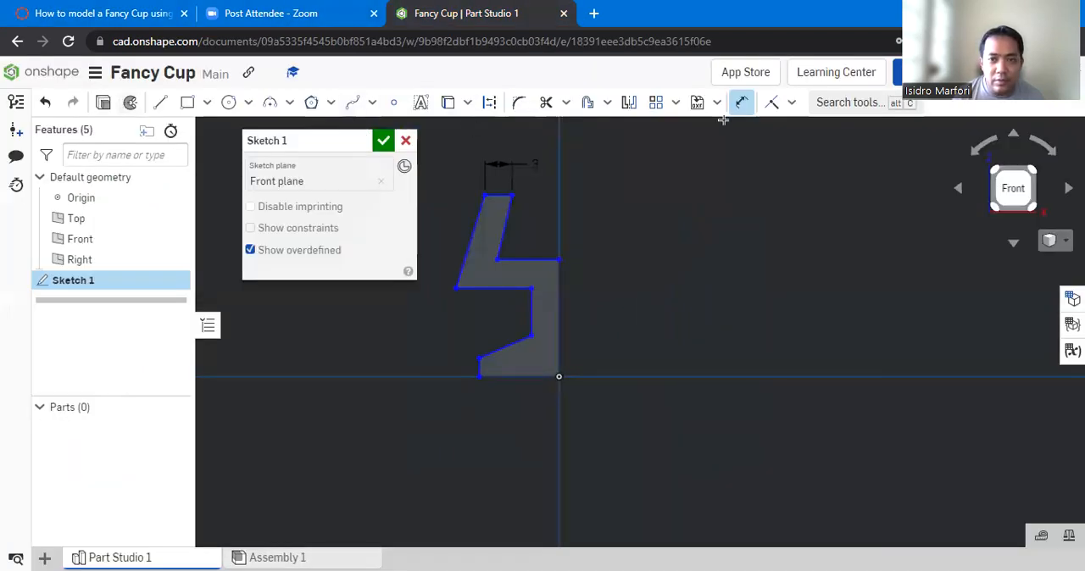
click(517, 273)
click(517, 288)
click(633, 343)
text(5)
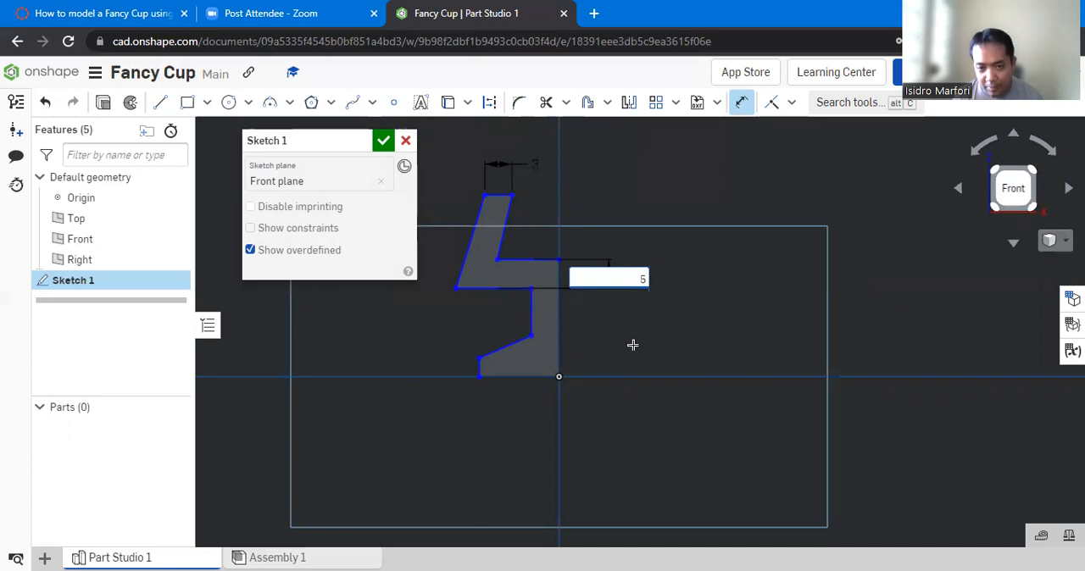
key(Return)
- Dimension the stem's width from the vertical axis as 3 mm and the height of the foot's outer edge as 2 mm
click(560, 303)
click(615, 317)
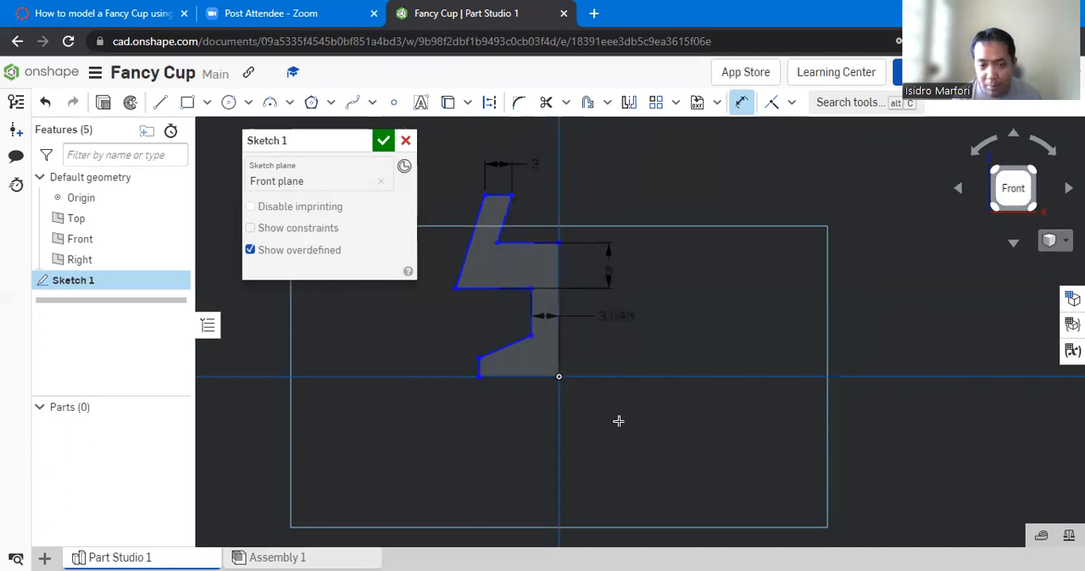
key(Return)
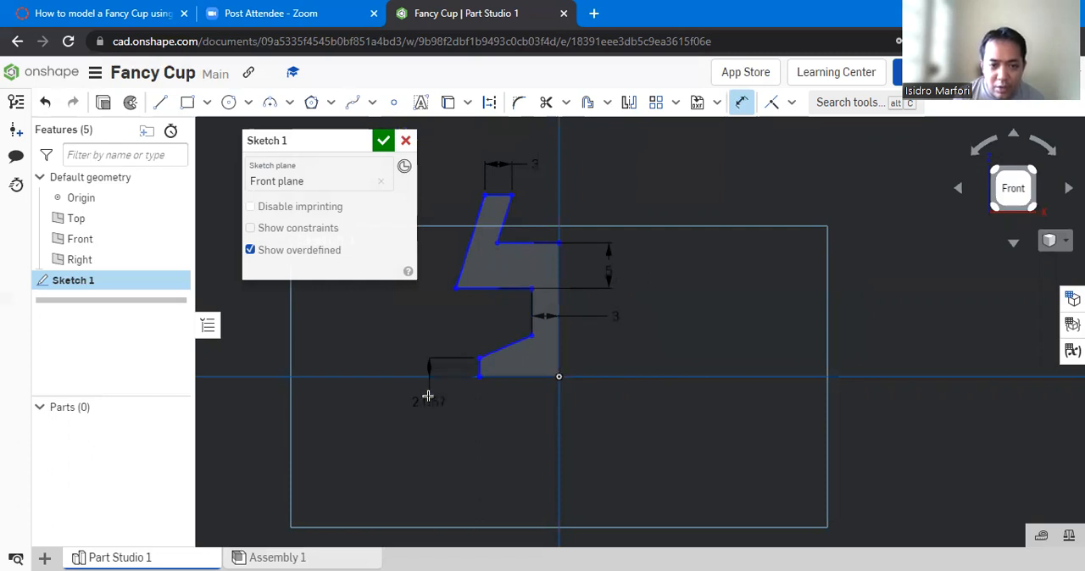
click(445, 439)
- Dimension the height from the base line to the lower end of the stem as 6 mm
click(531, 336)
click(532, 377)
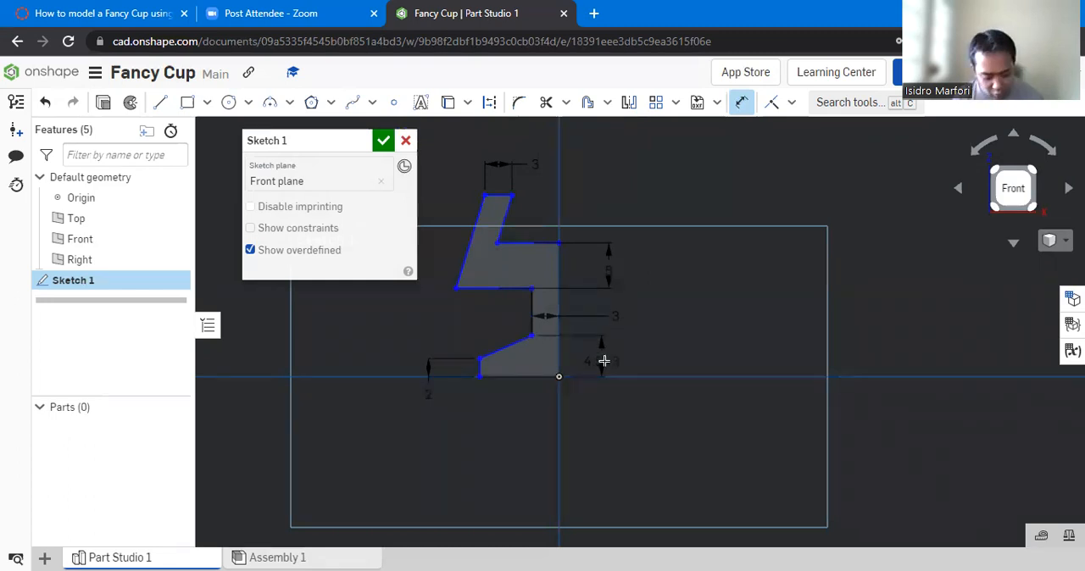
click(629, 450)
text(6)
key(Return)
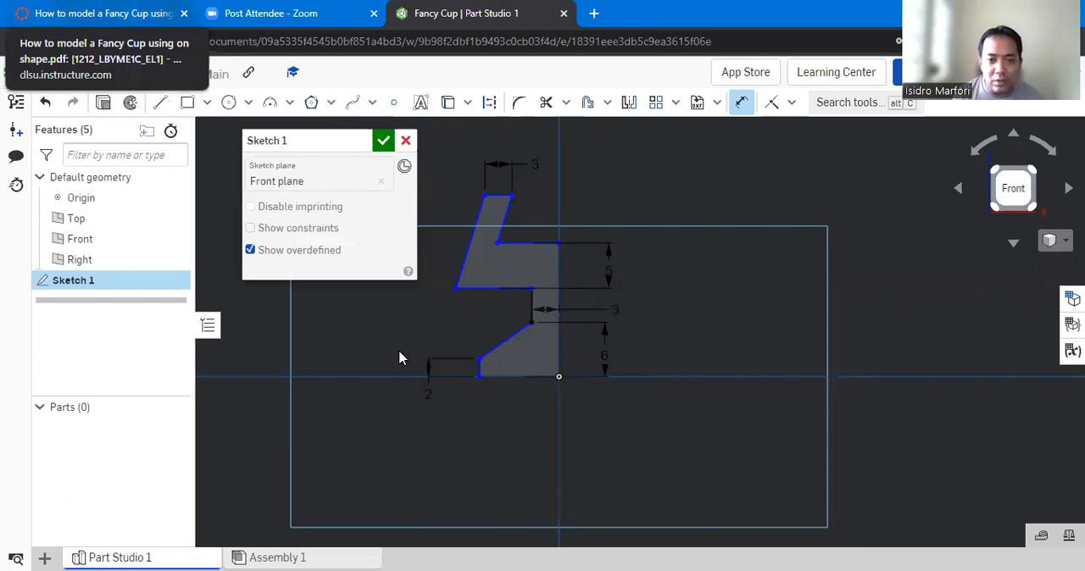
- Check the instructions PDF, and back in Onshape dimension the height from the underside of the cup floor to the rim as 50 mm
key(ctrl+1)
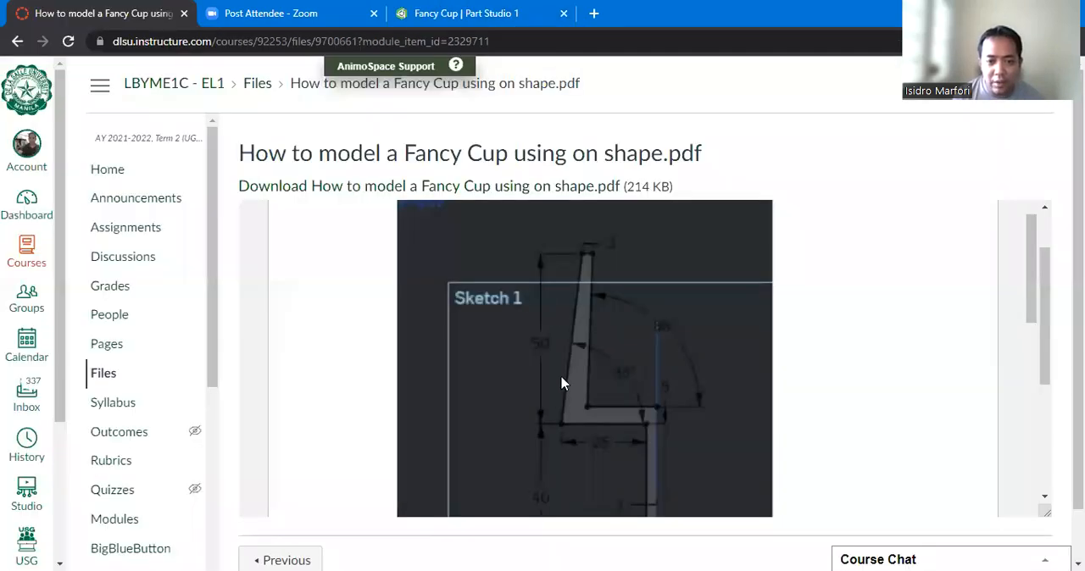
scroll(553, 396, down, 1)
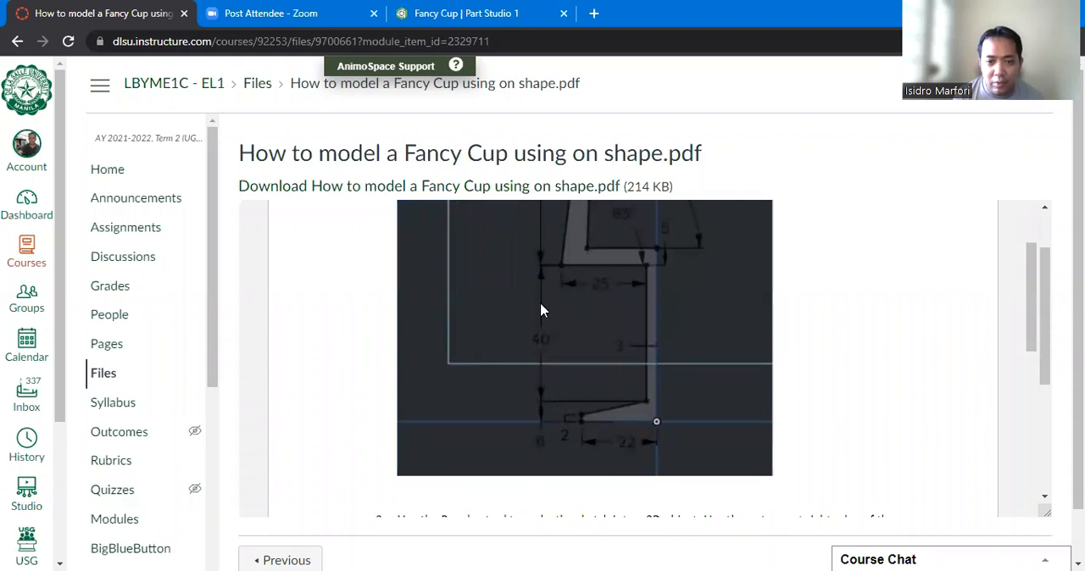
scroll(540, 308, up, 2)
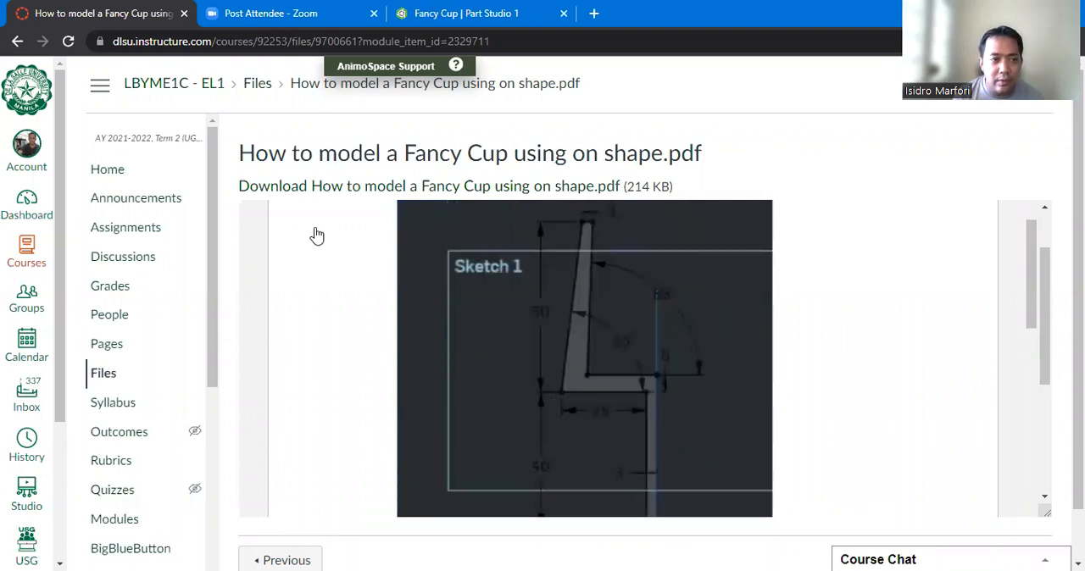
key(ctrl+3)
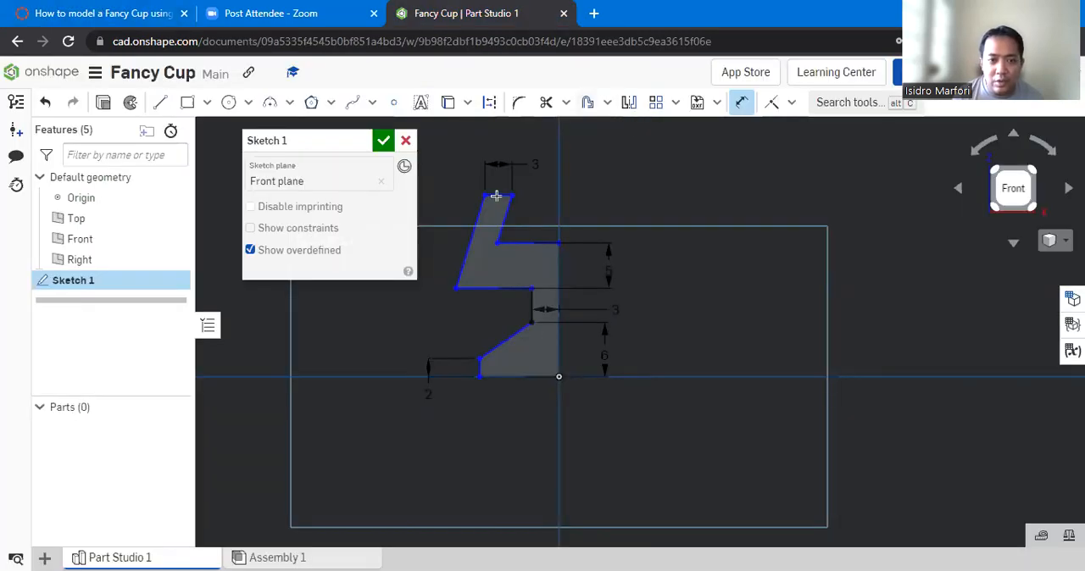
click(486, 289)
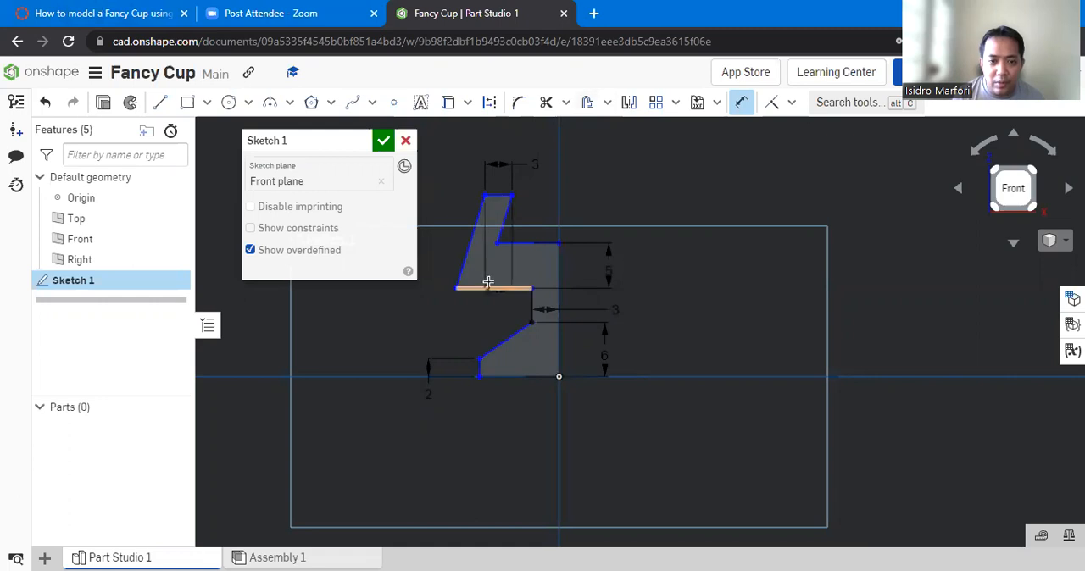
click(444, 248)
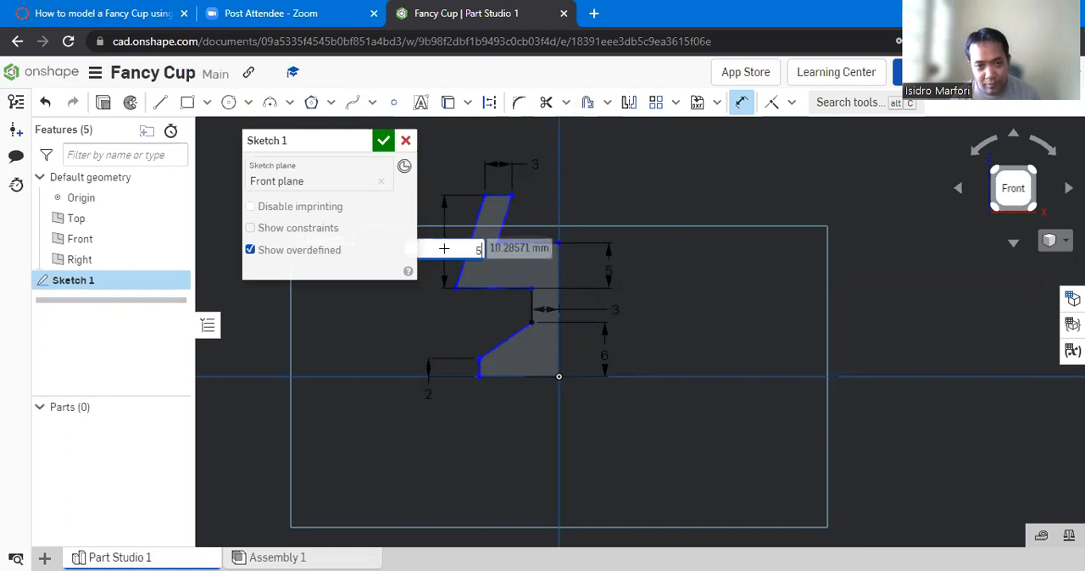
key(Return)
- Dimension the stem's height between the underside of the cup floor and the foot as 40 mm
click(486, 288)
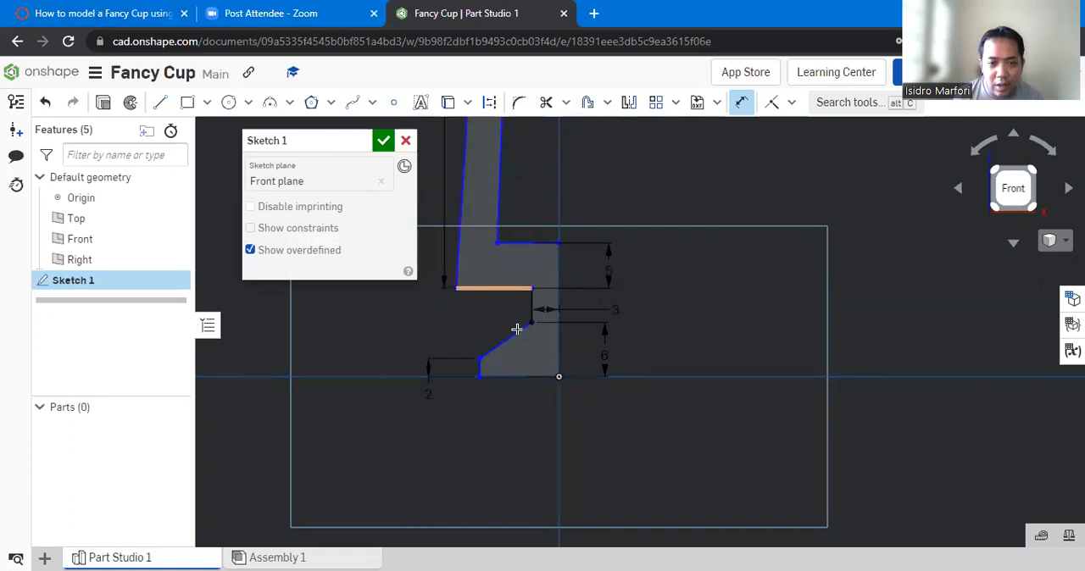
click(531, 323)
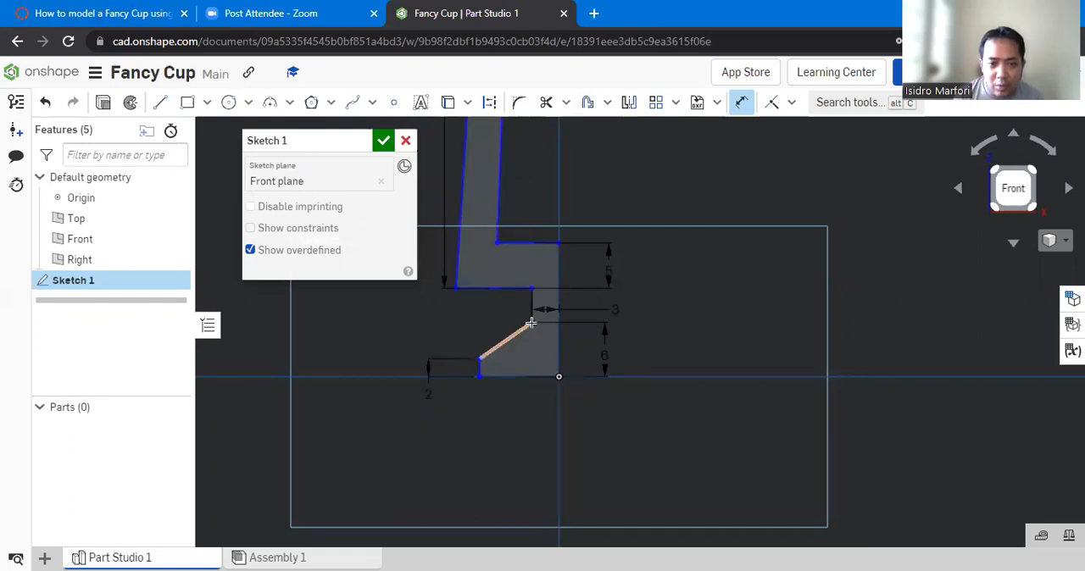
click(463, 320)
text(4)
key(Return)
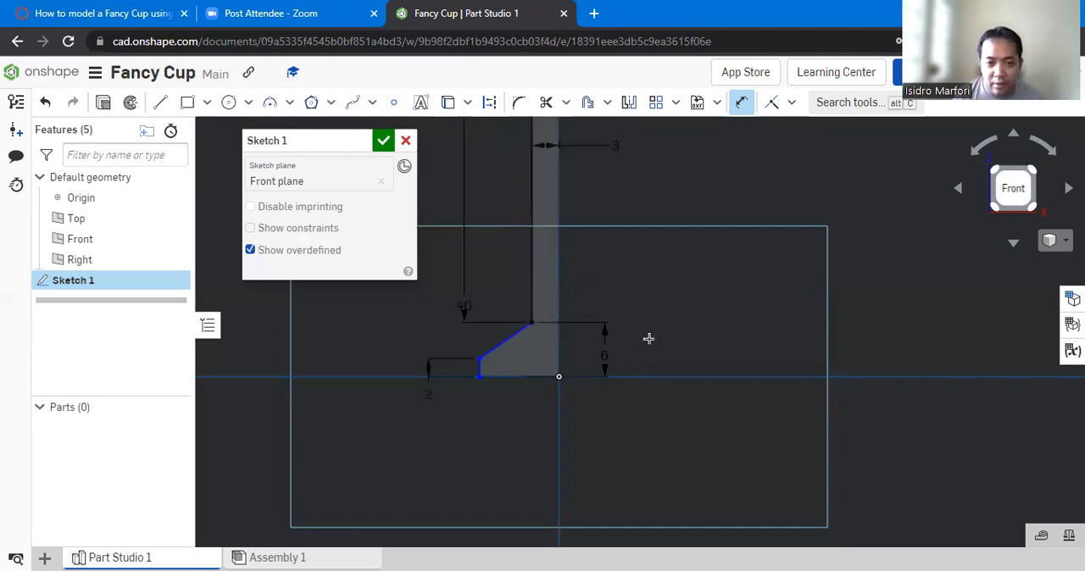
- Check the horizontal dimensions in the instructions PDF, and back in Onshape dimension the line under the cup floor as 25 mm long
scroll(649, 338, down, 1)
scroll(687, 308, down, 3)
scroll(734, 178, down, 3)
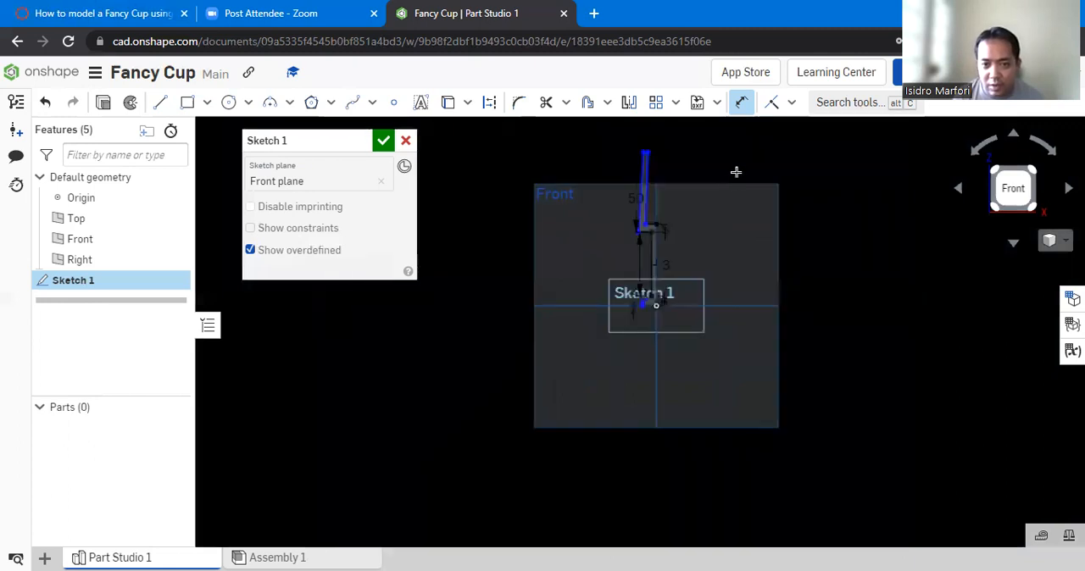
scroll(726, 141, up, 3)
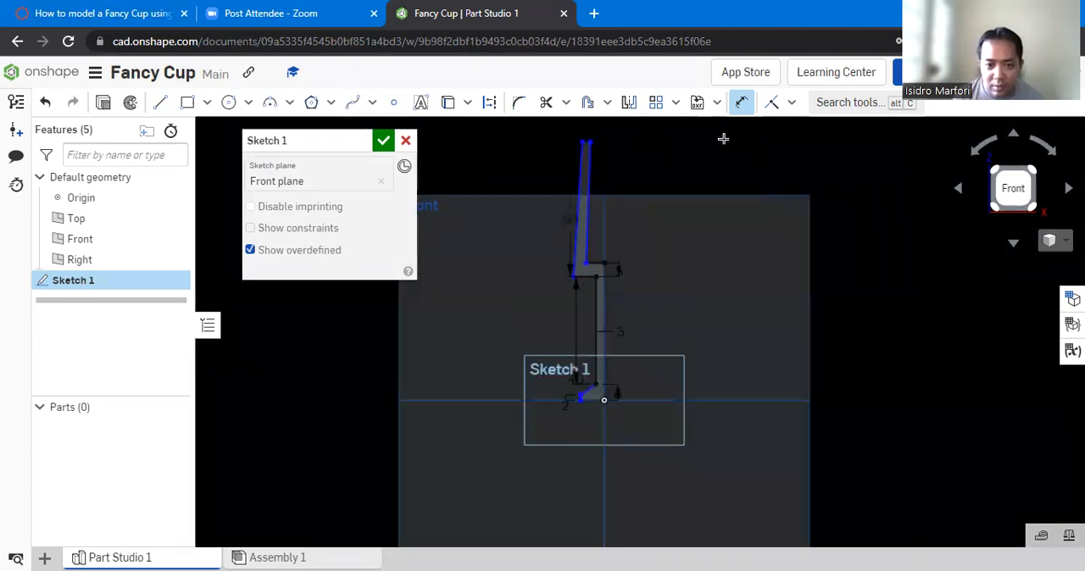
scroll(723, 139, up, 1)
click(104, 14)
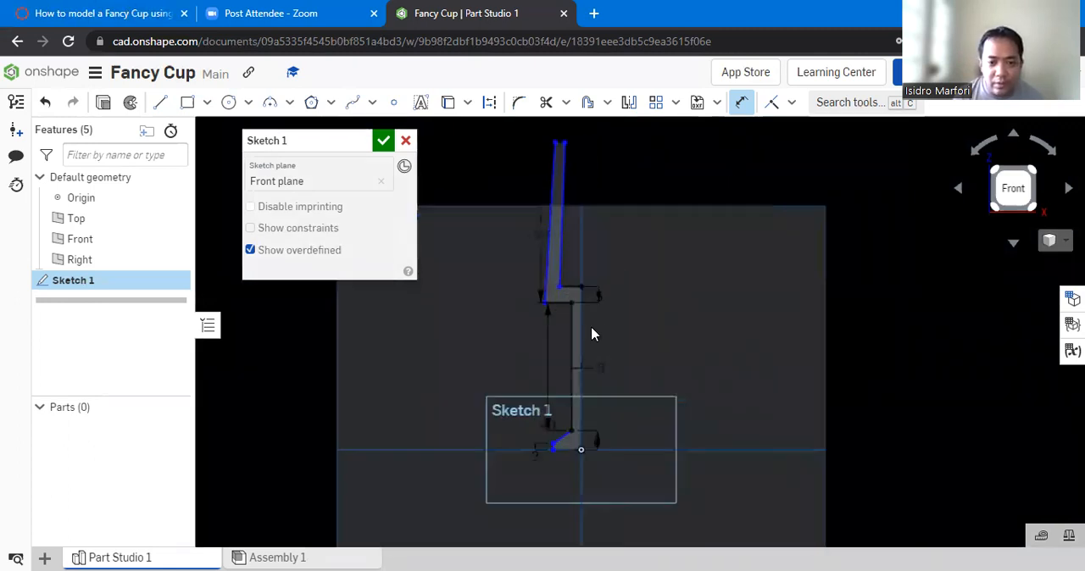
scroll(598, 291, down, 2)
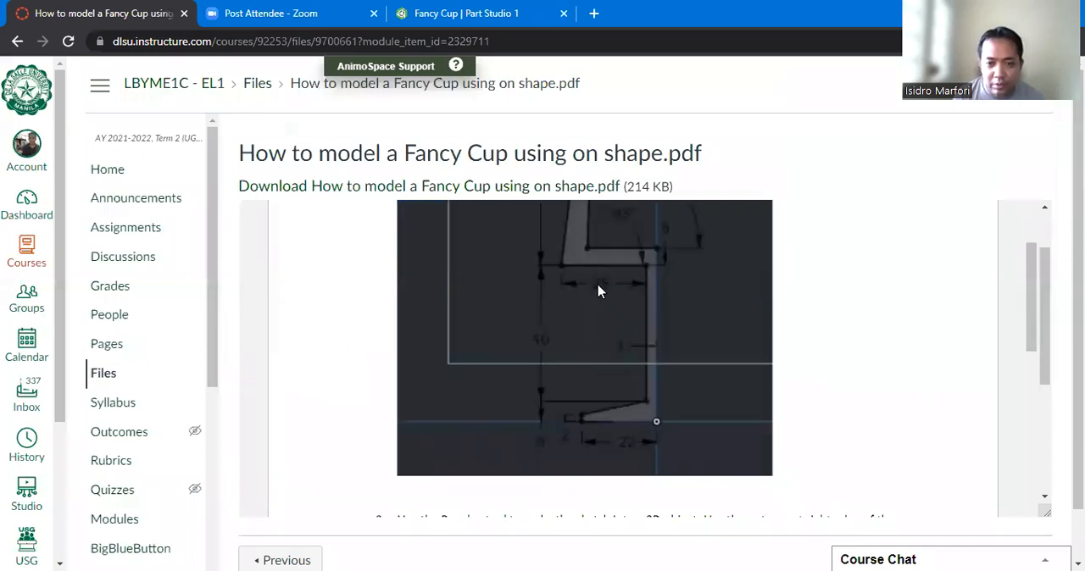
scroll(635, 440, up, 2)
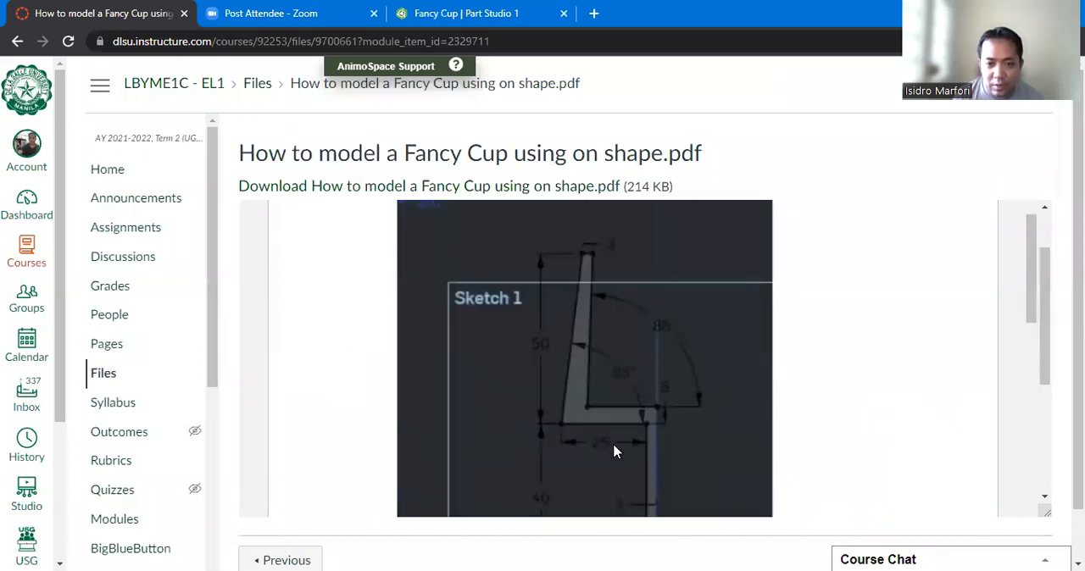
scroll(615, 452, down, 2)
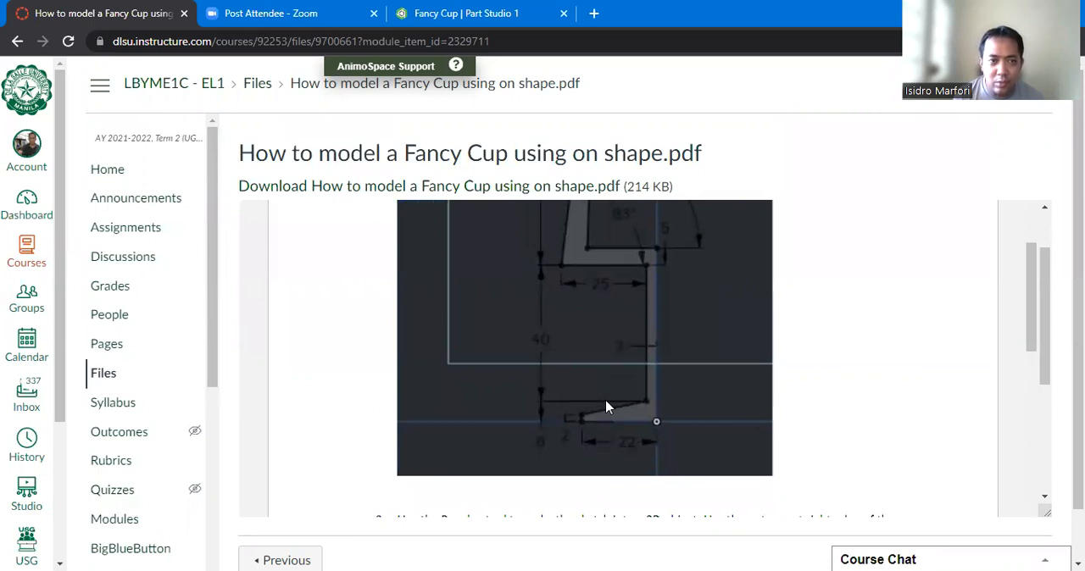
click(458, 13)
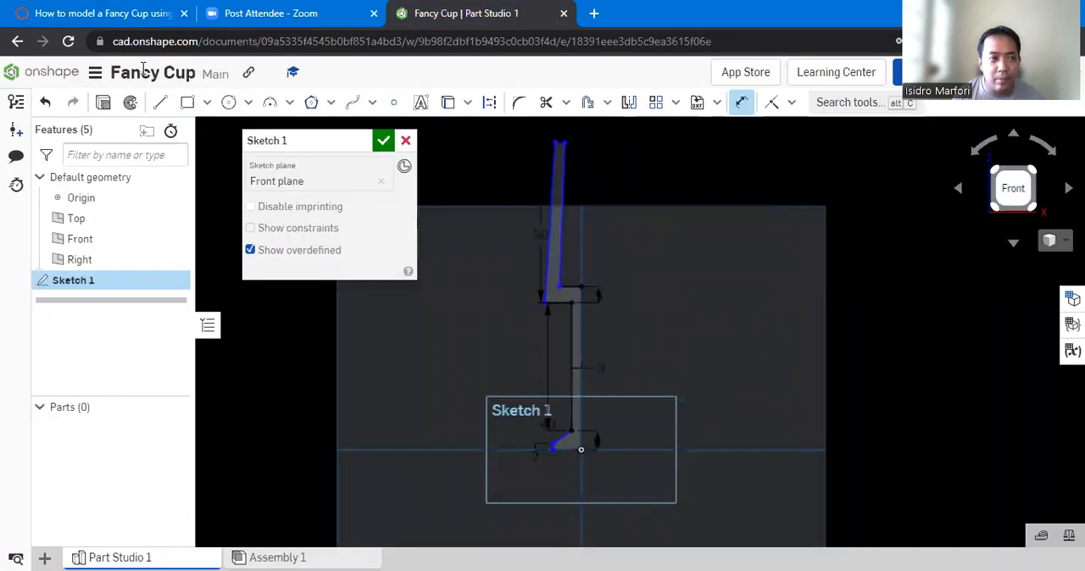
click(559, 305)
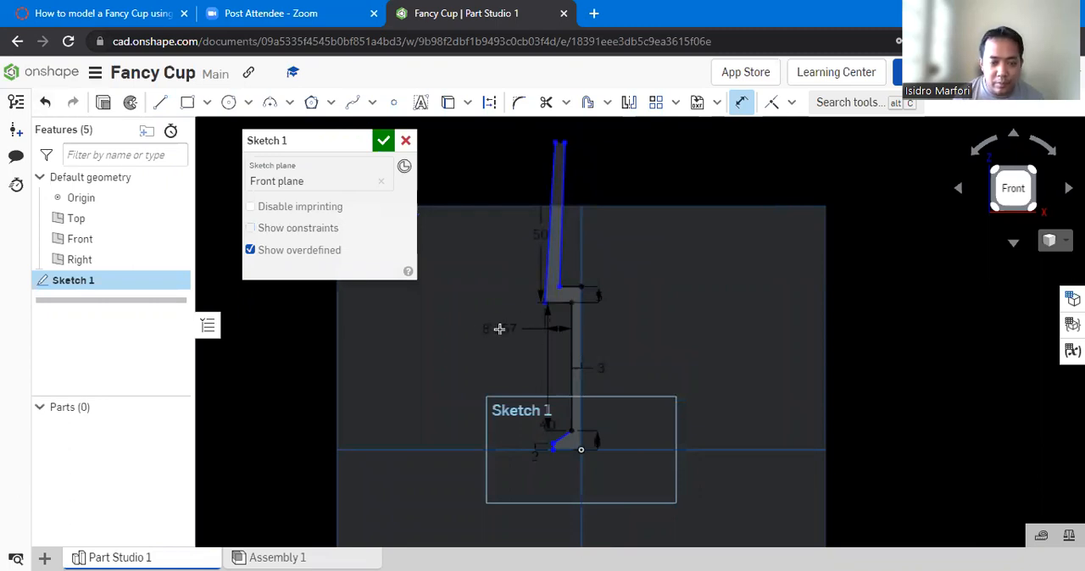
click(500, 332)
text(25)
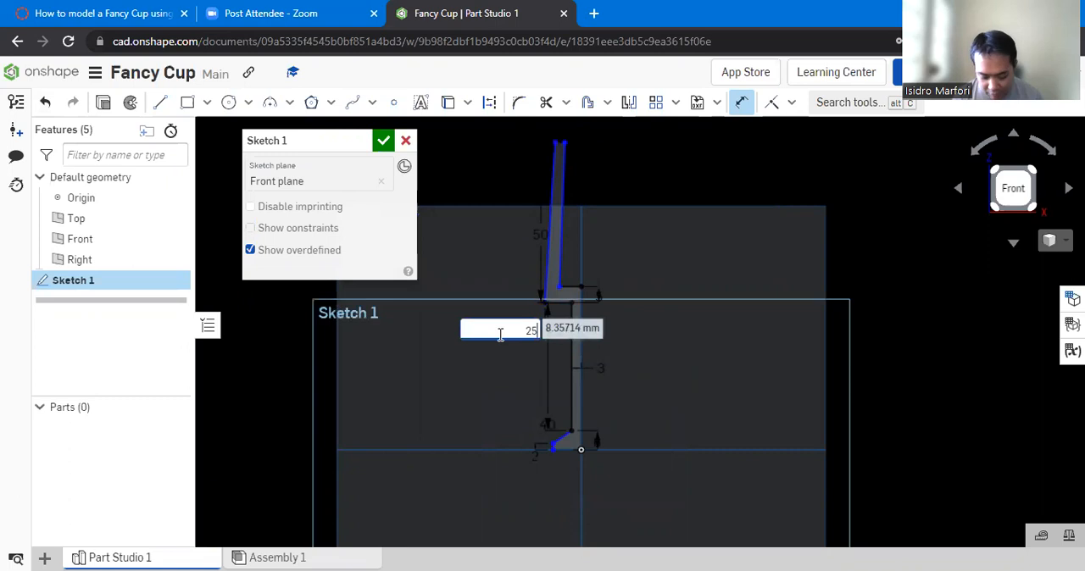
key(Return)
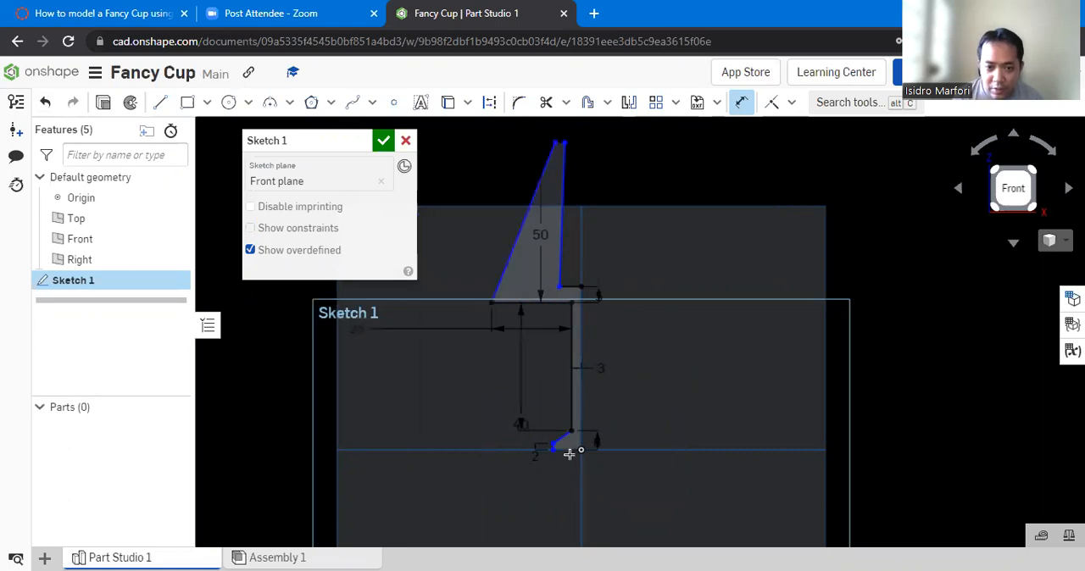
- Dimension the foot's base line as 22 mm
click(568, 452)
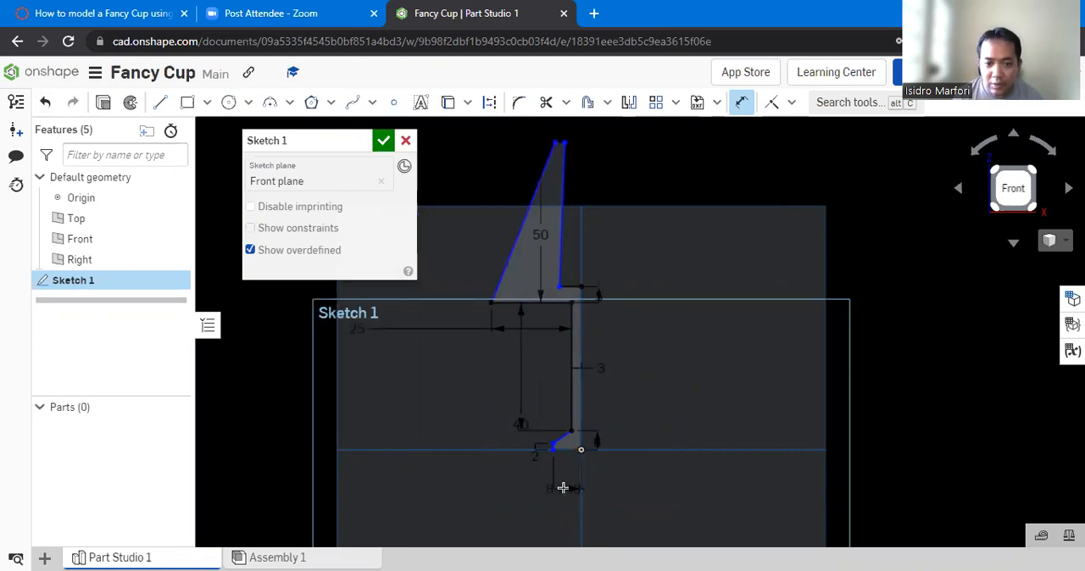
click(564, 488)
text(20)
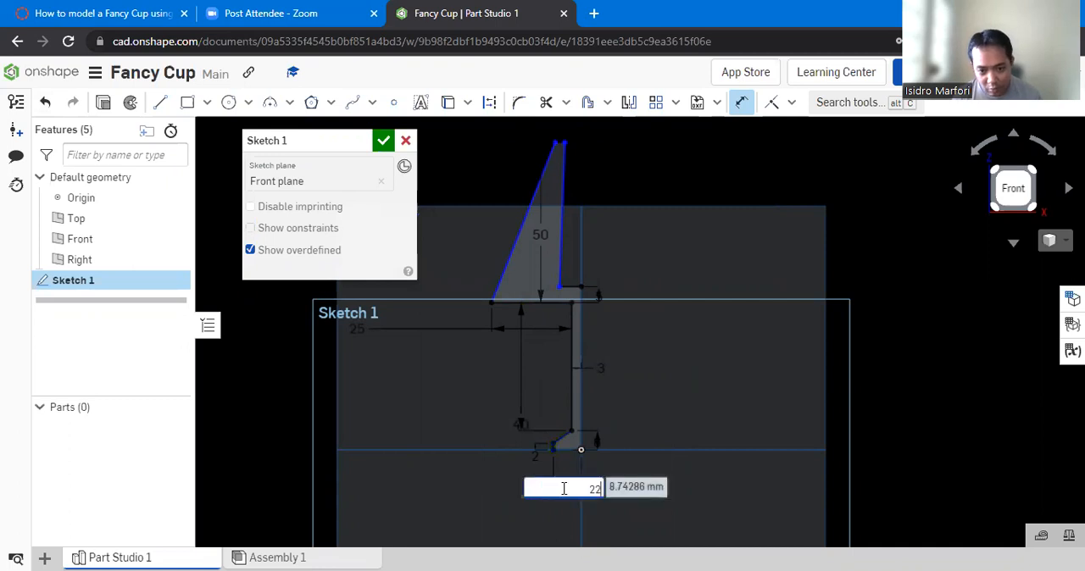
key(Return)
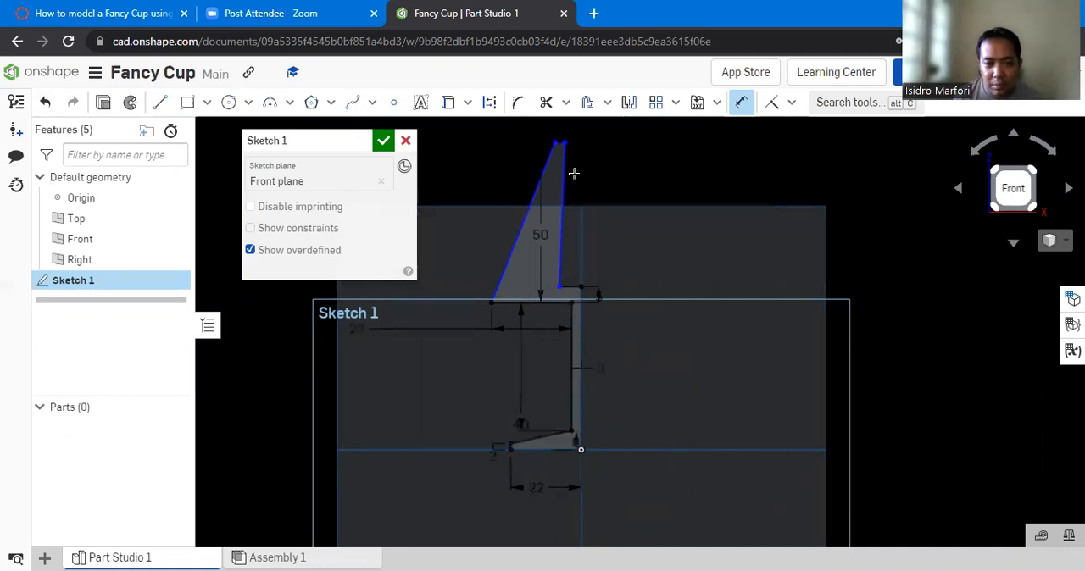
- Leave the Dimension tool and move the inner corner of the cup floor outward, closer to the outer wall
scroll(557, 237, up, 2)
key(Escape)
mouse_move(559, 296)
mouse_down()
mouse_move(517, 297)
mouse_move(527, 296)
mouse_up()
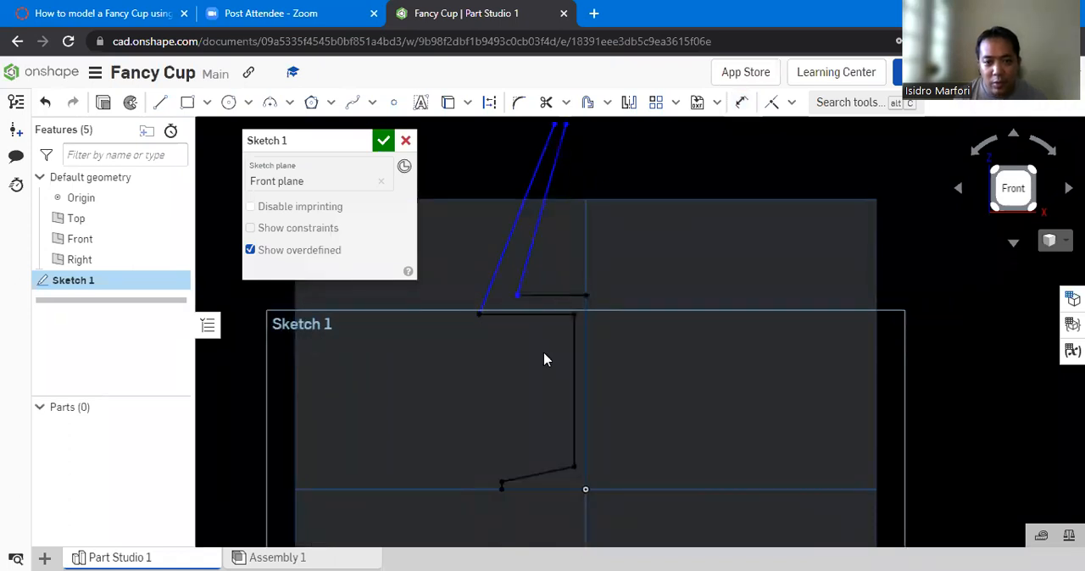
- Check the wall angles in the instructions PDF, and back in Onshape dimension the outer wall at 83° to the cup floor's underside
click(136, 9)
scroll(683, 369, up, 2)
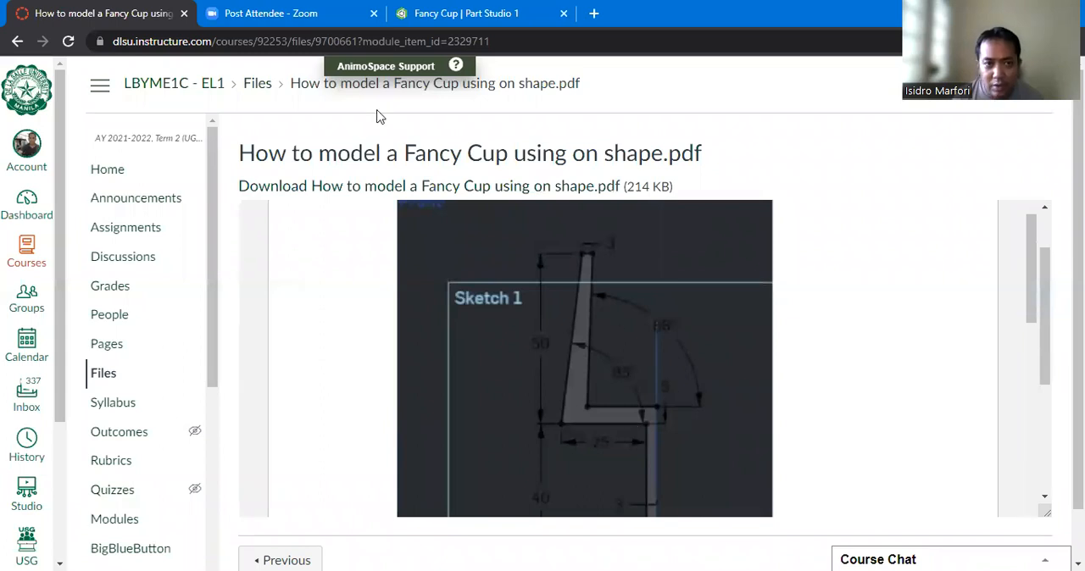
key(ctrl+shift+Tab)
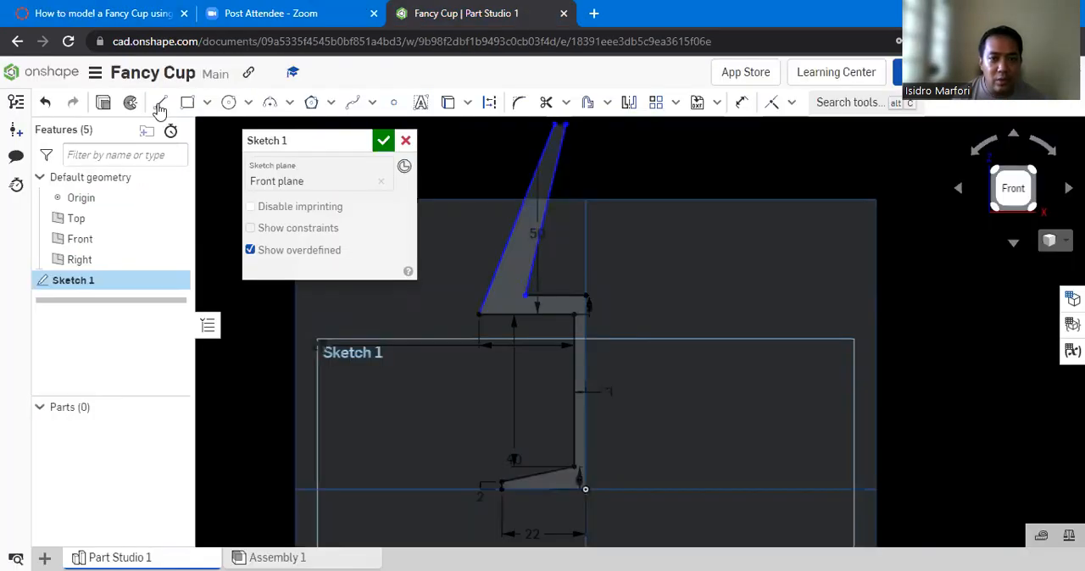
click(742, 104)
key(d)
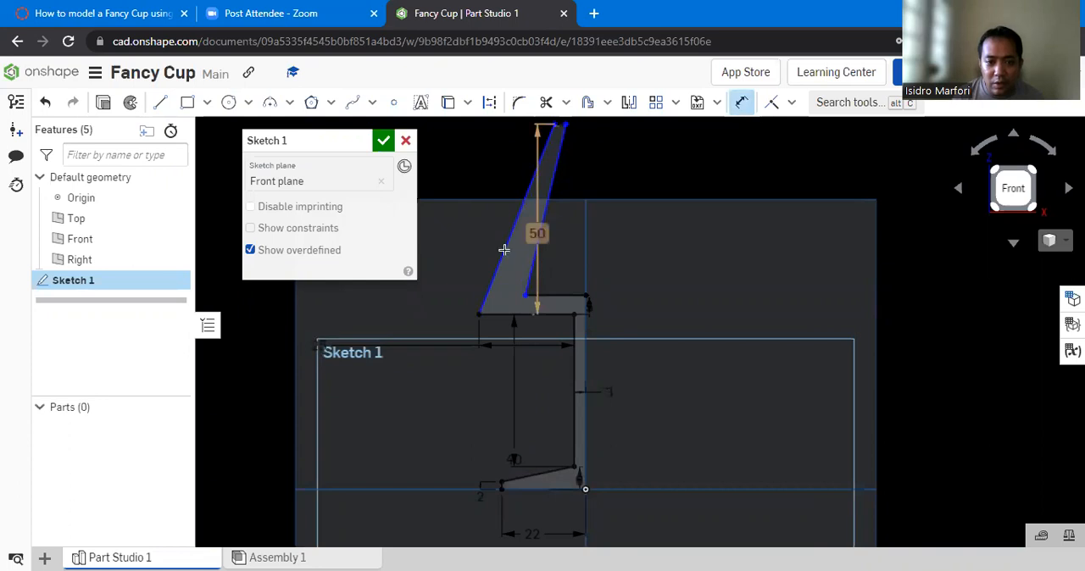
click(504, 258)
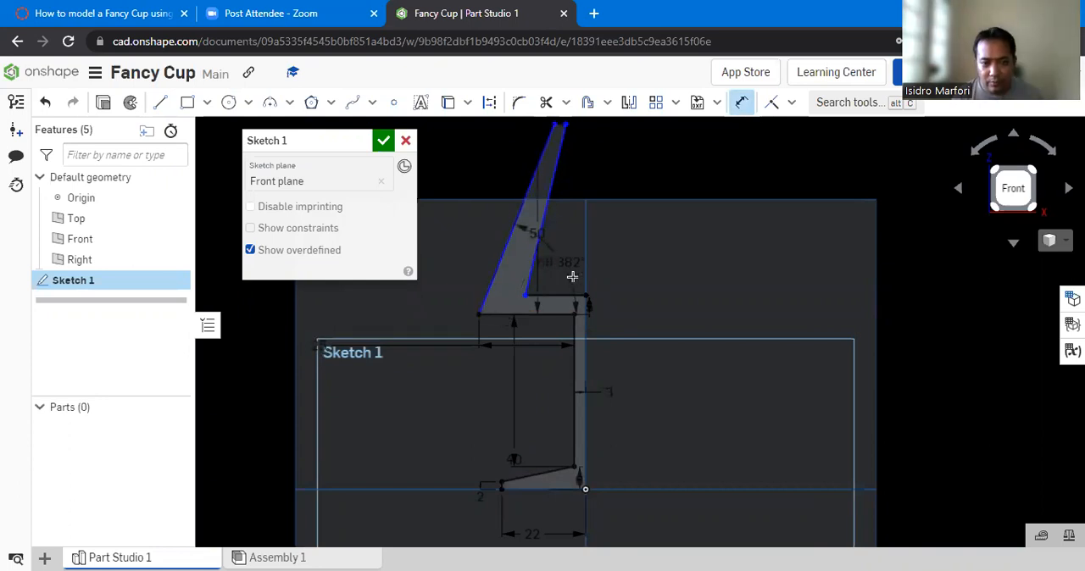
click(572, 277)
text(83)
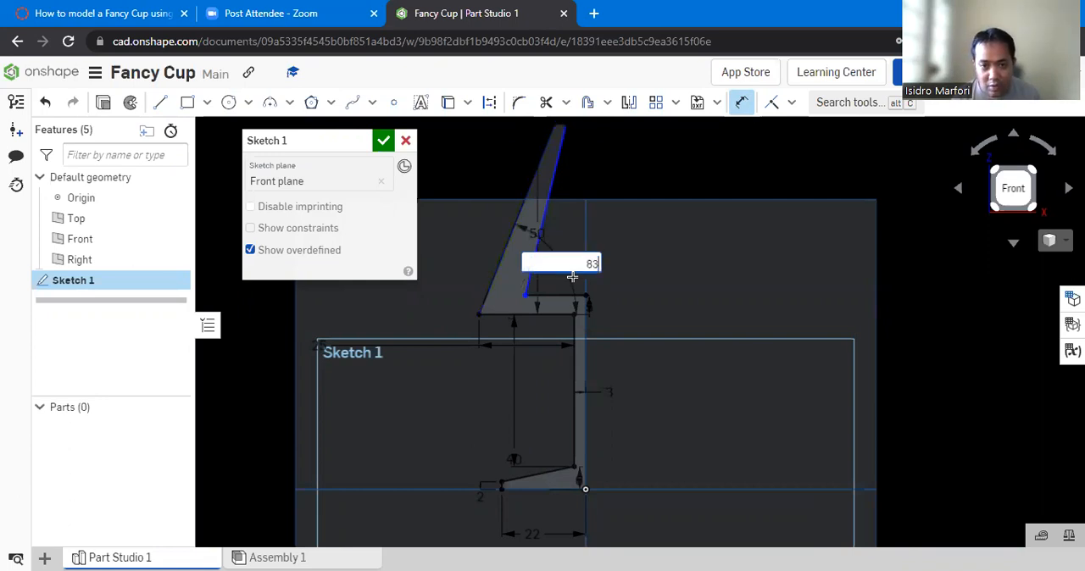
key(Return)
- Dimension the inner wall at 88° to the cup floor's underside and finish the sketch
click(526, 277)
click(543, 315)
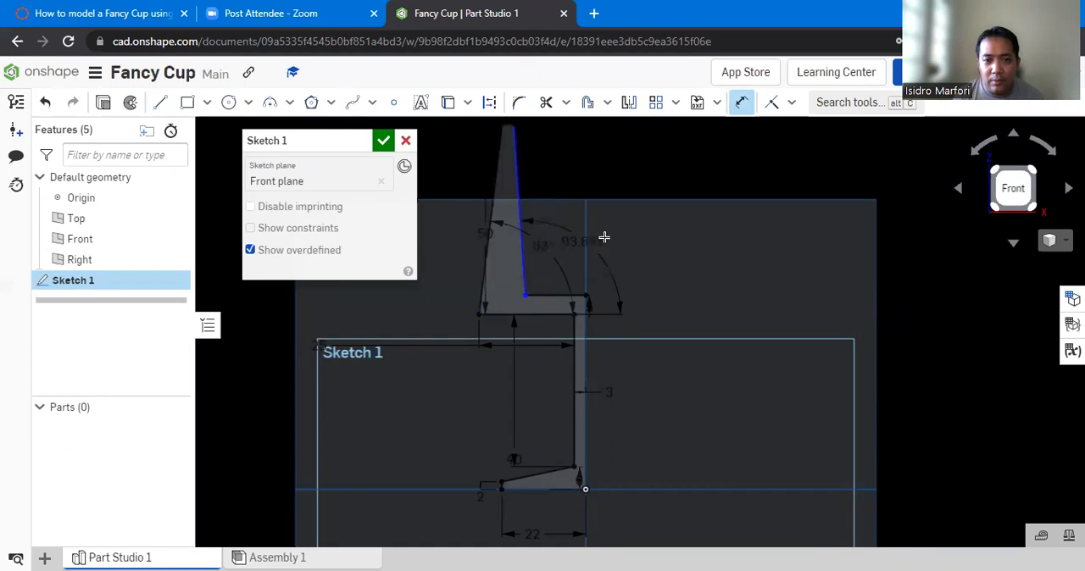
click(641, 283)
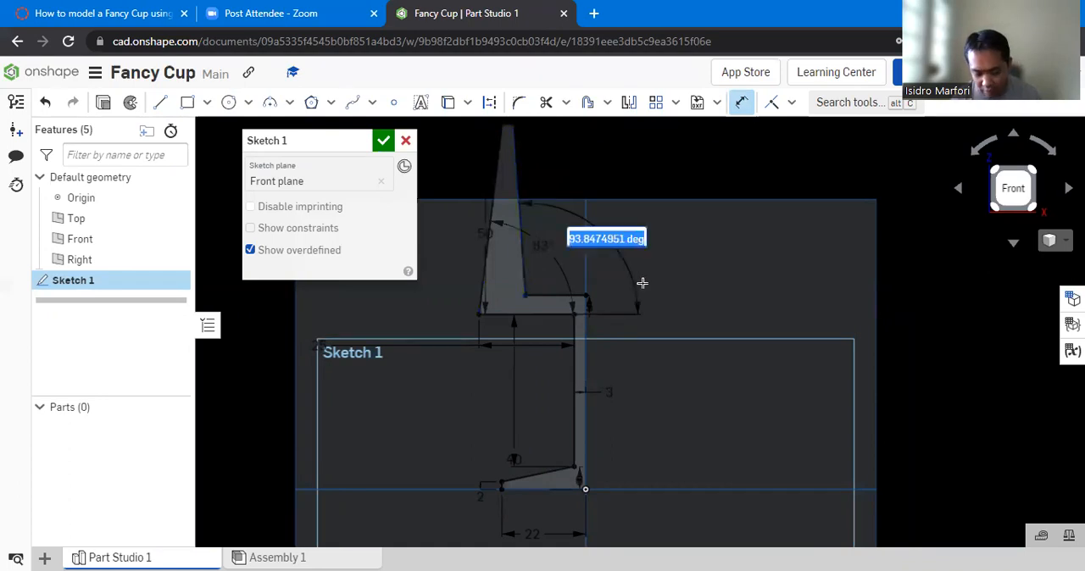
text(88)
key(Return)
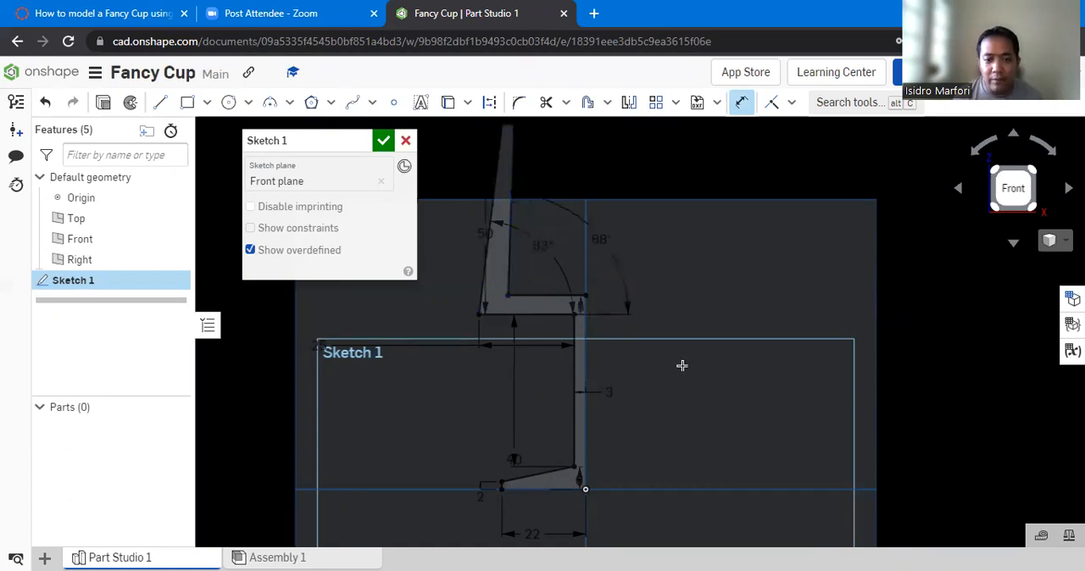
scroll(681, 366, down, 1)
scroll(772, 203, up, 1)
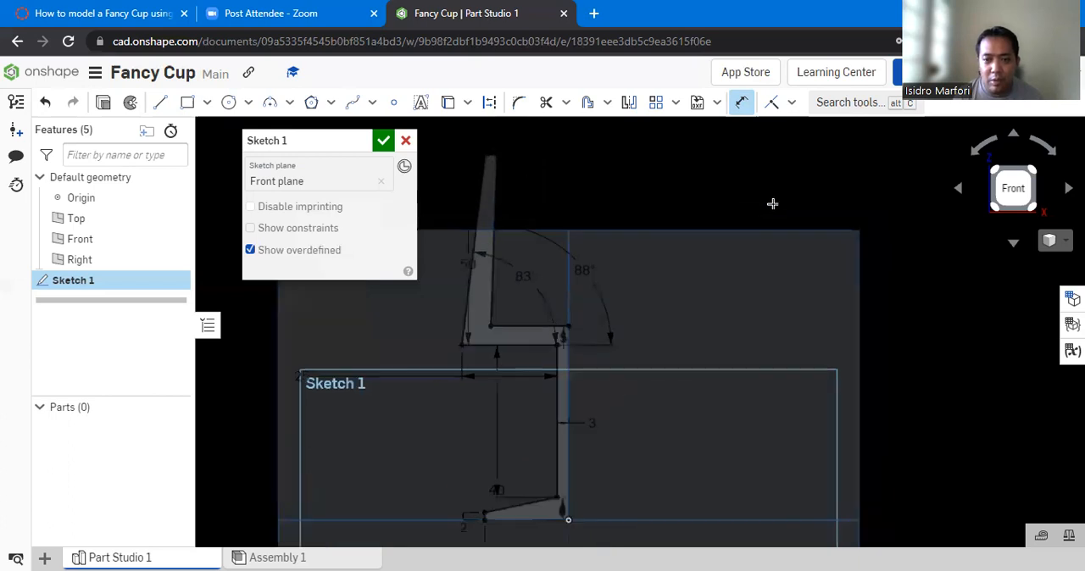
scroll(577, 382, down, 1)
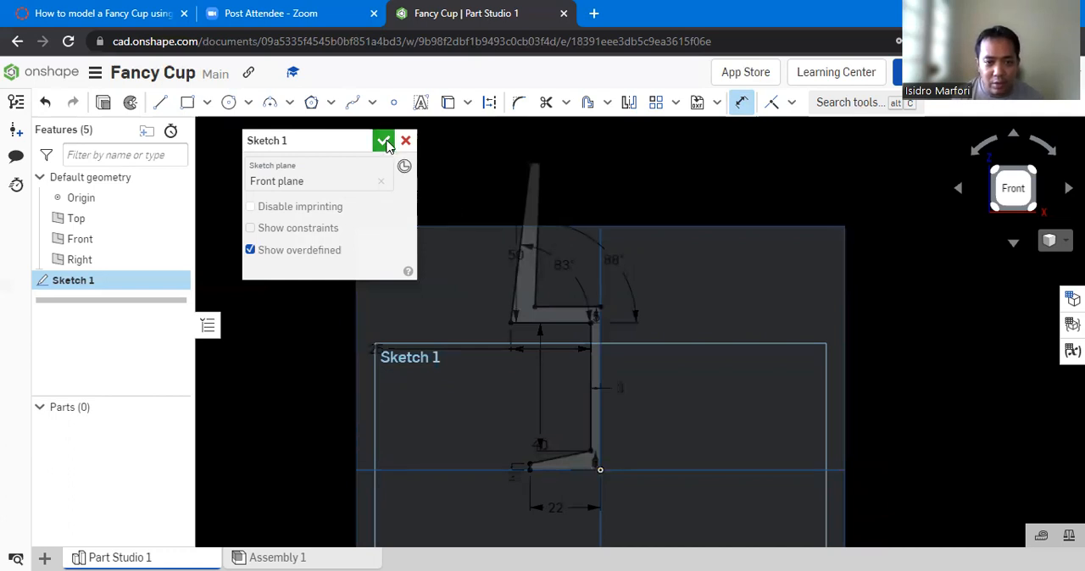
click(383, 141)
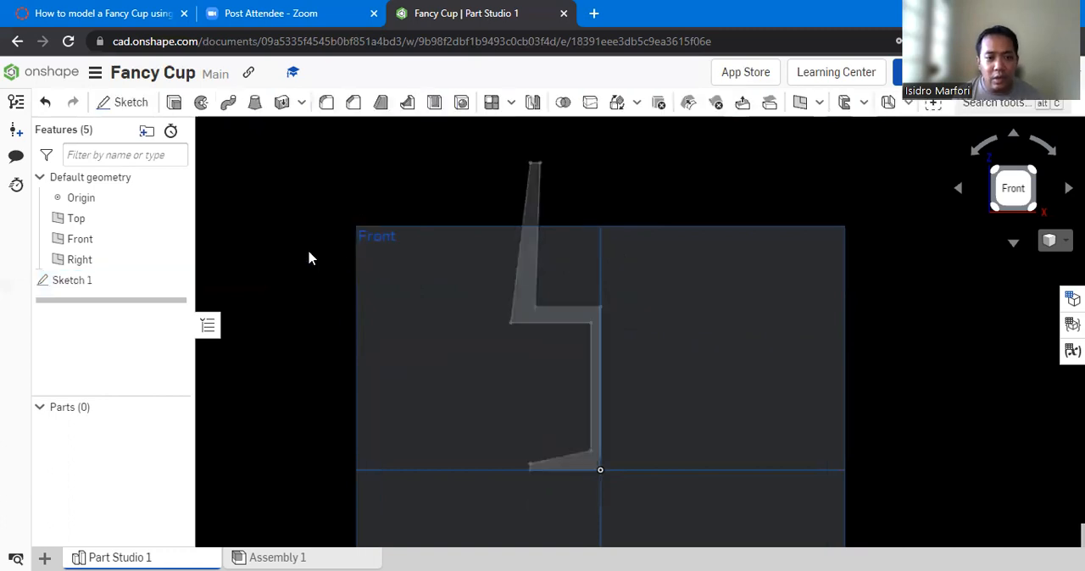
- Enlarge the Front plane upward so its outline encloses the whole cup profile
click(82, 282)
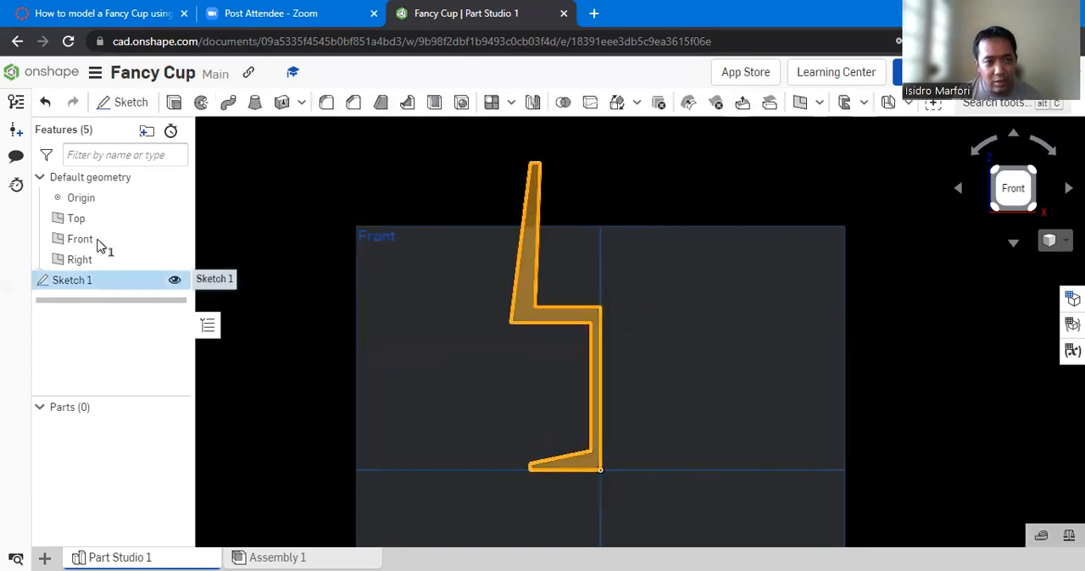
click(657, 246)
click(841, 230)
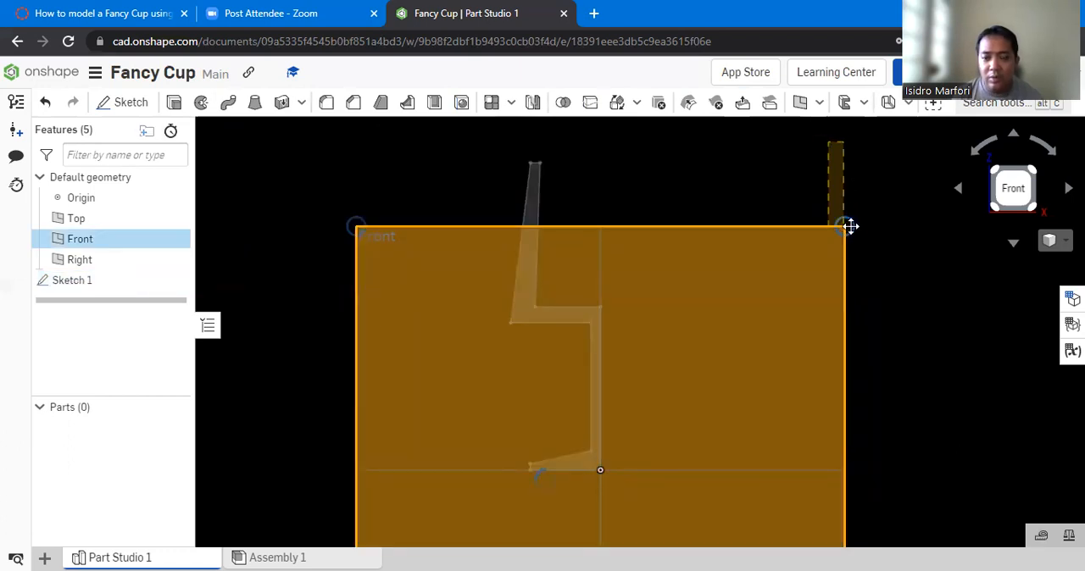
drag(844, 157, 850, 141)
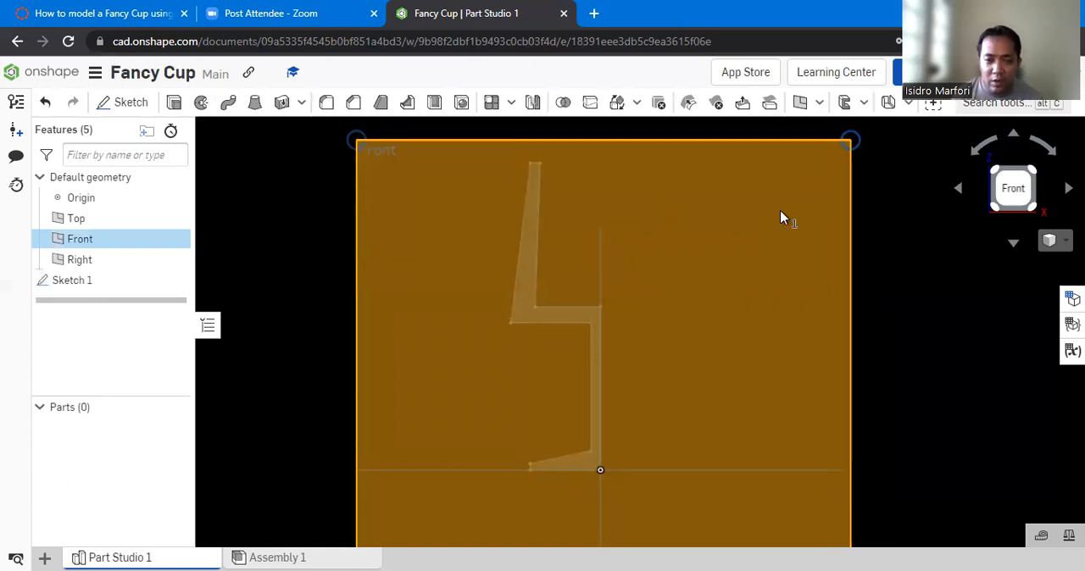
scroll(890, 272, up, 1)
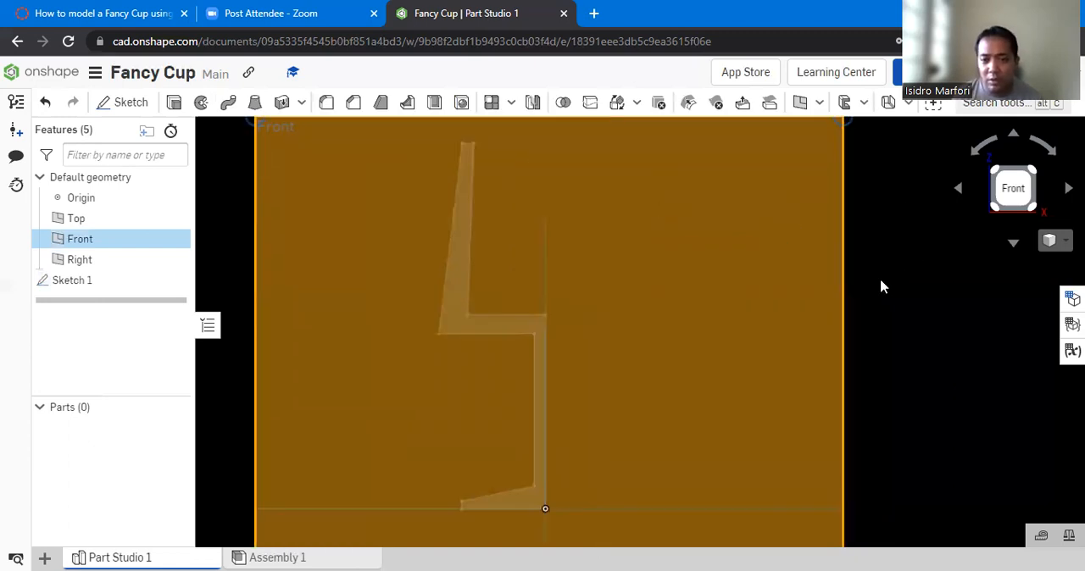
click(881, 289)
scroll(890, 266, down, 1)
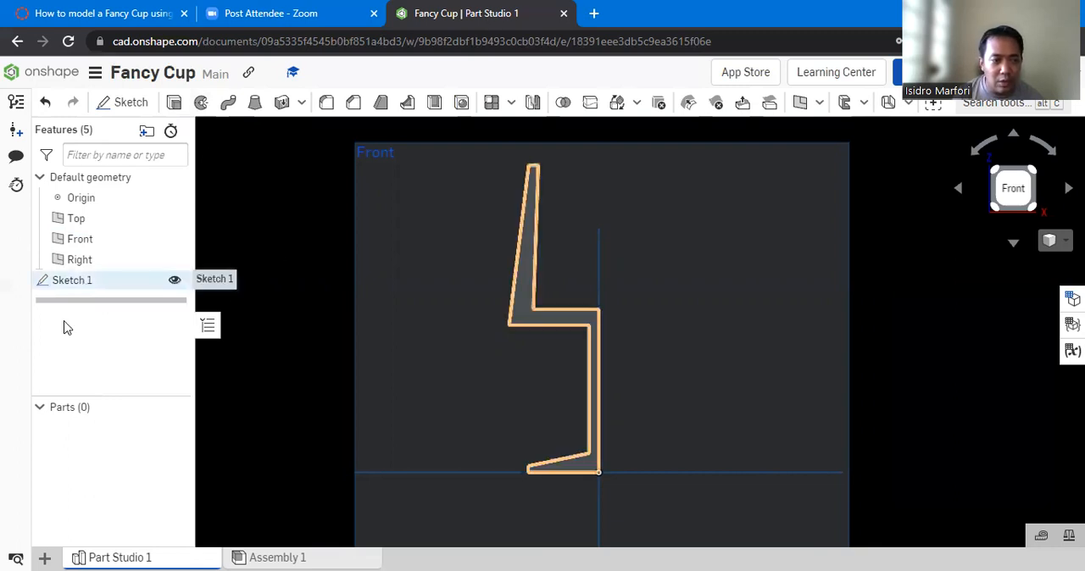
- Revolve Sketch 1 as a new solid, using the profile's vertical centre edge as the axis and the Full revolve type
click(85, 280)
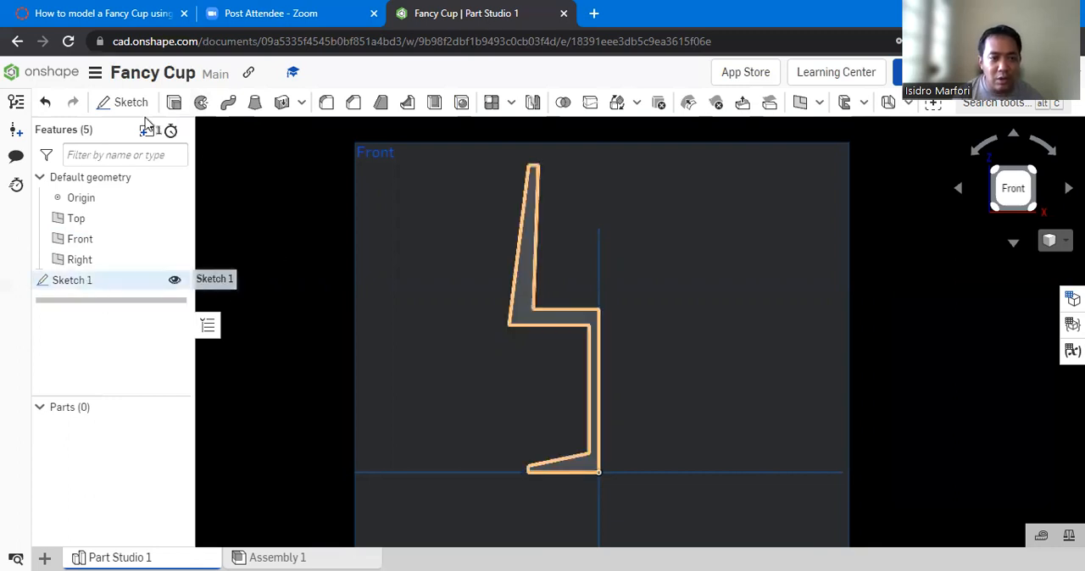
click(201, 103)
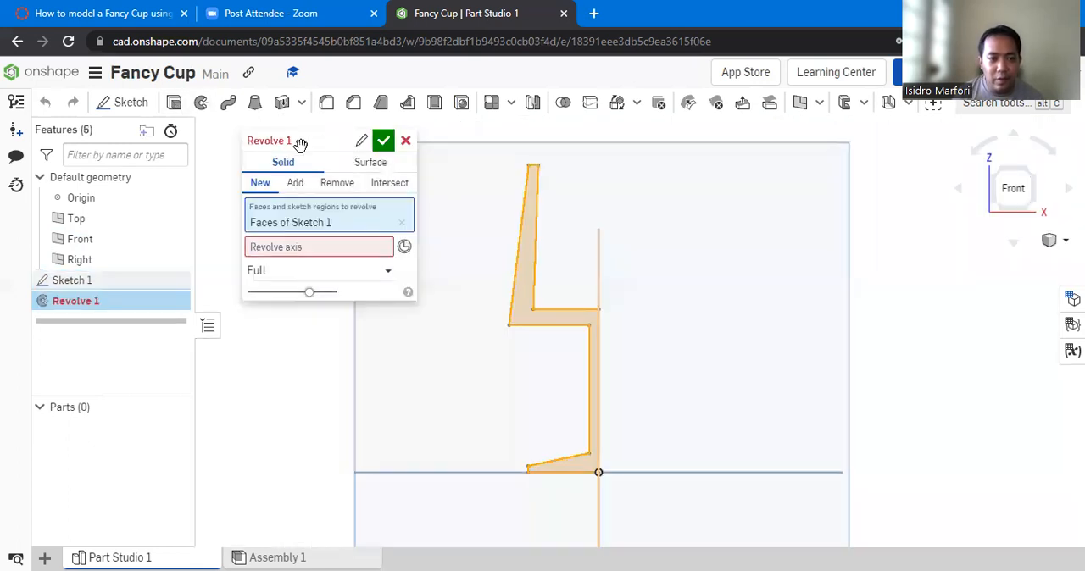
drag(290, 142, 275, 149)
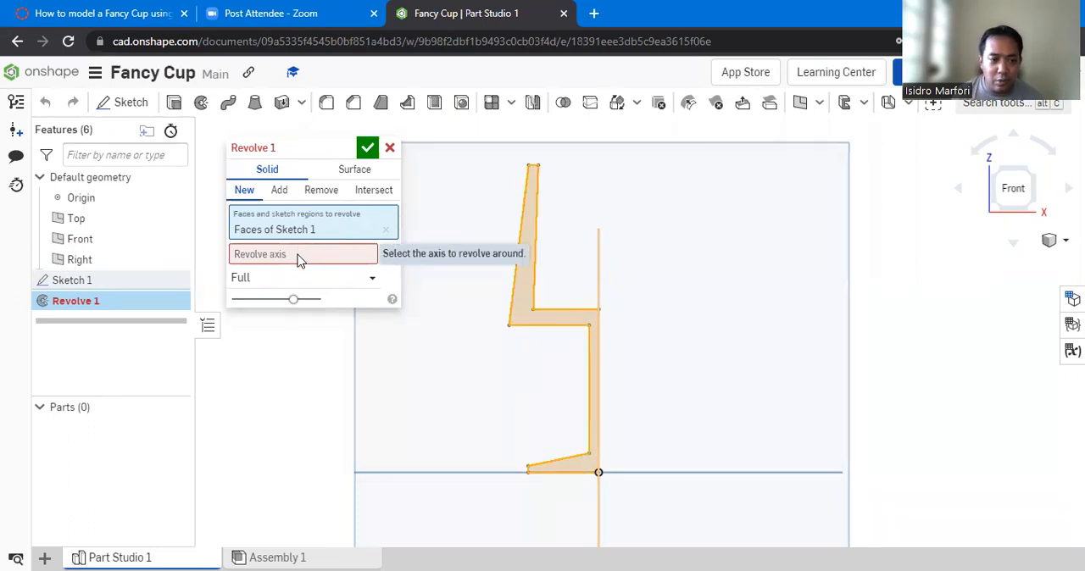
click(298, 260)
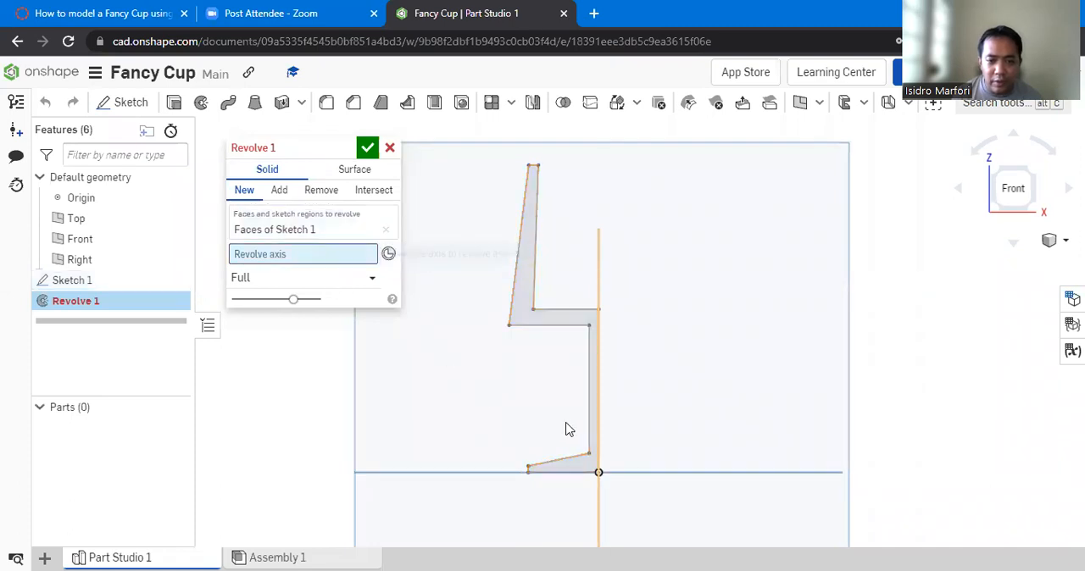
click(597, 390)
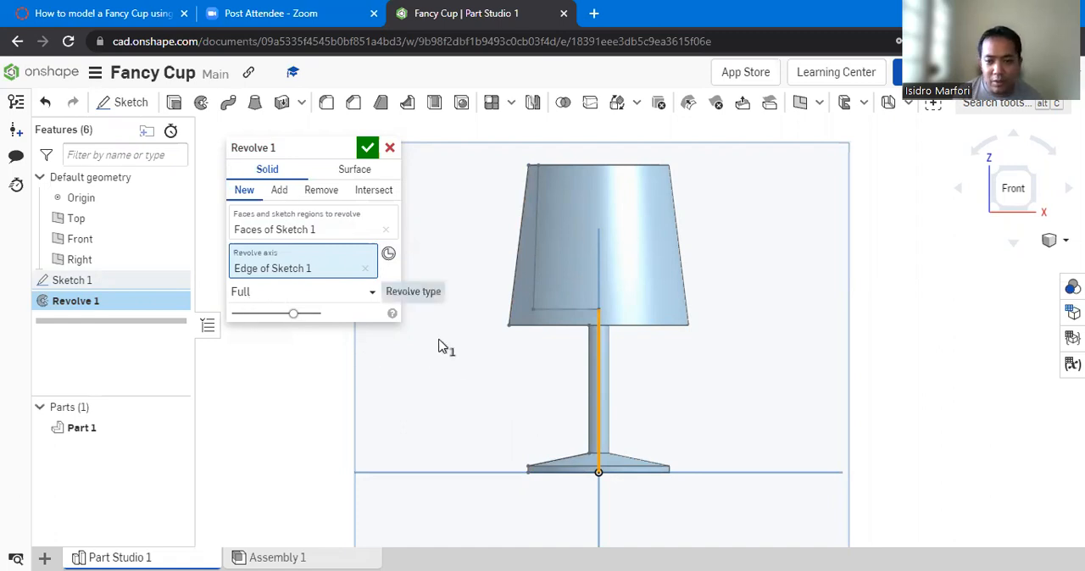
click(373, 294)
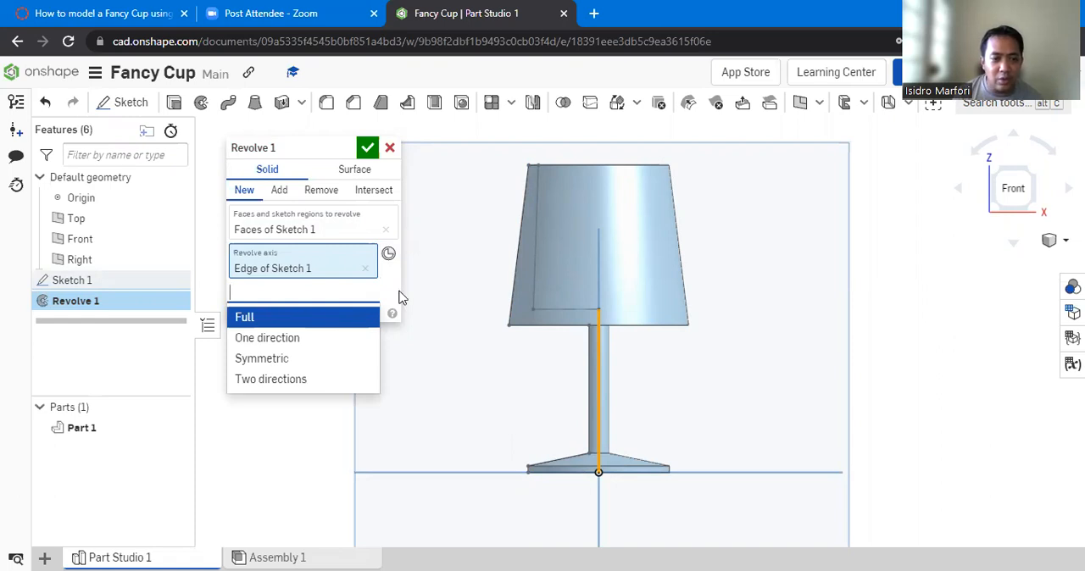
click(396, 297)
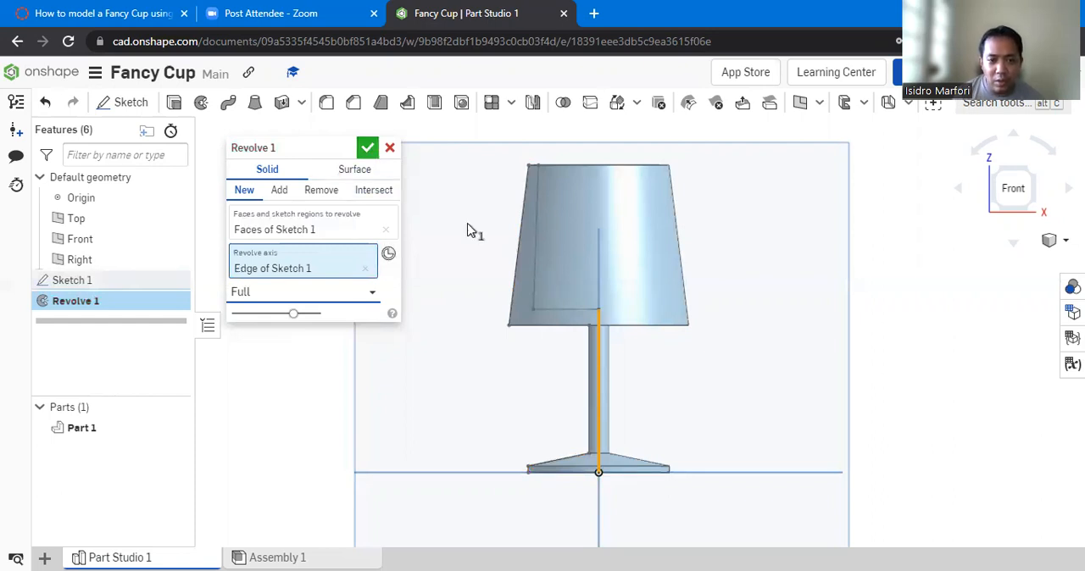
click(370, 149)
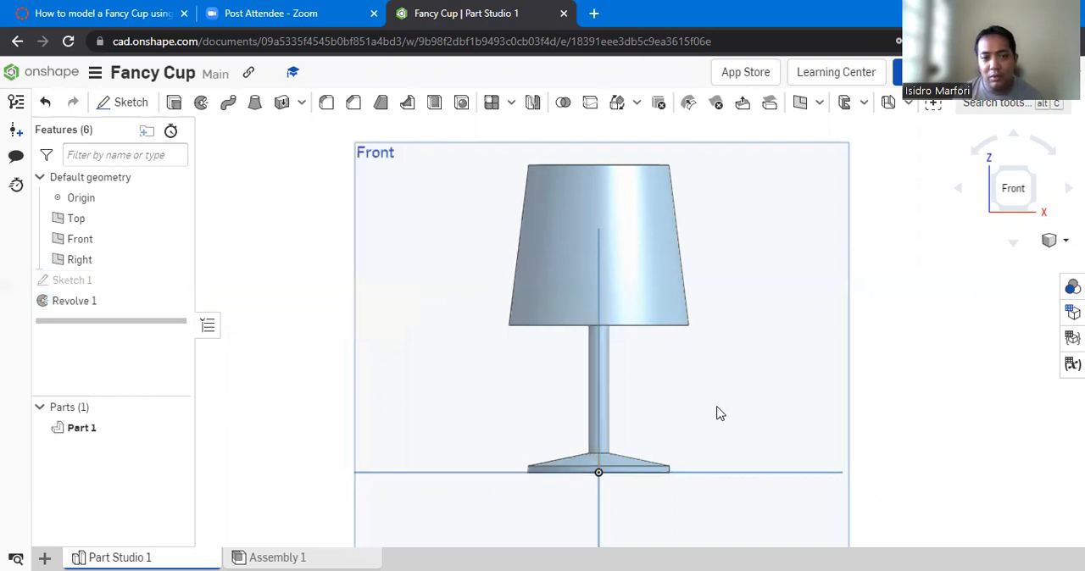
- Examine the revolved cup in an angled view and the fillet radius guide in the instructions PDF
right_drag(839, 300, 832, 319)
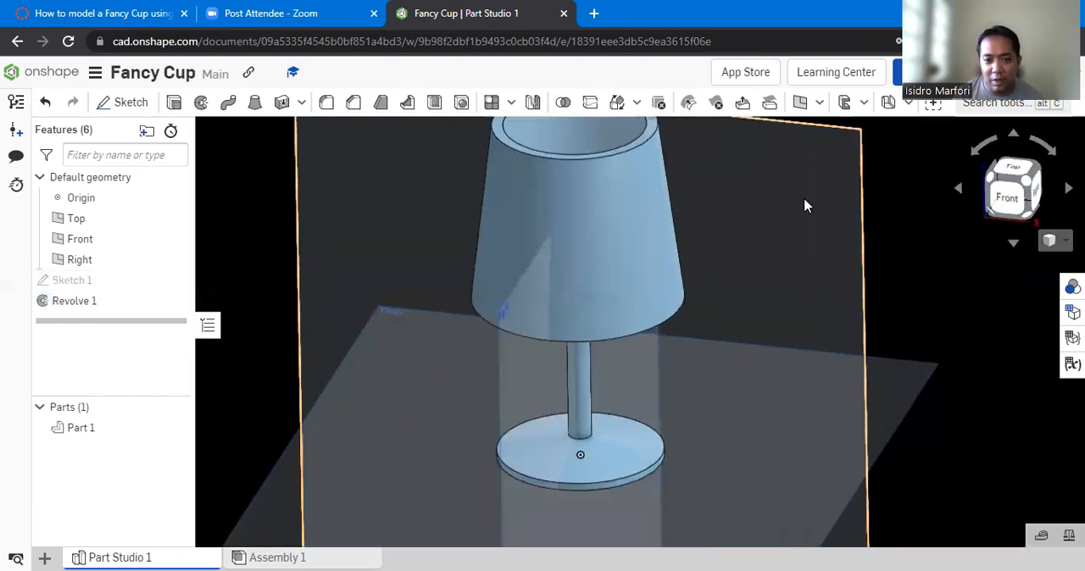
scroll(805, 206, down, 3)
scroll(873, 190, up, 3)
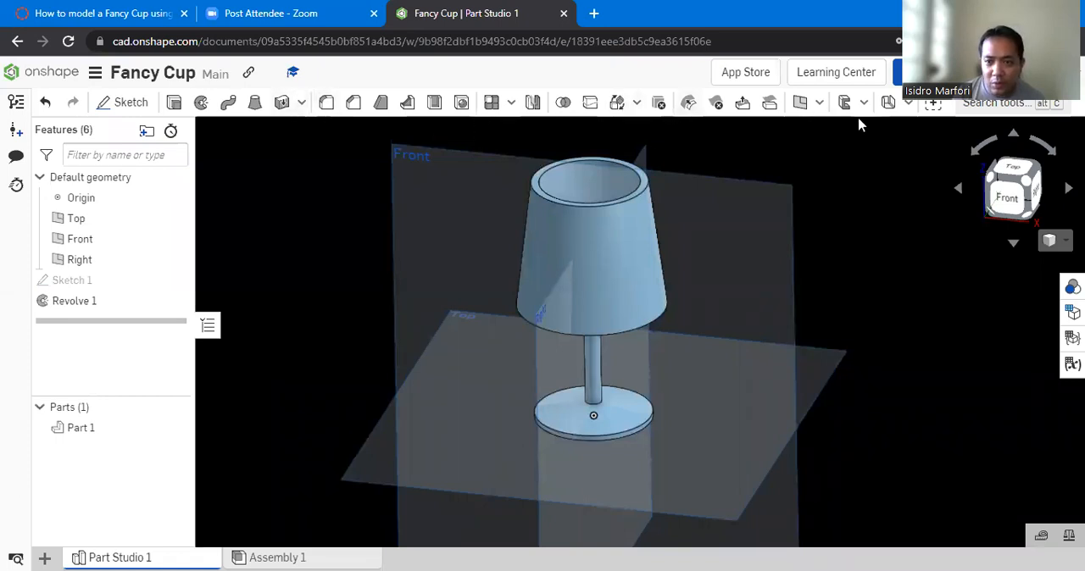
click(410, 151)
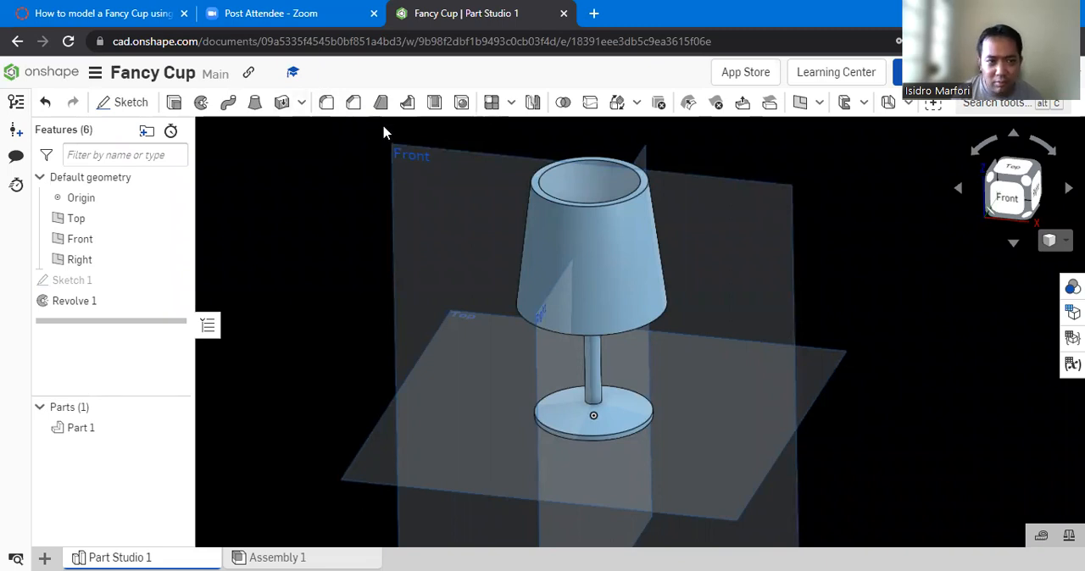
click(123, 14)
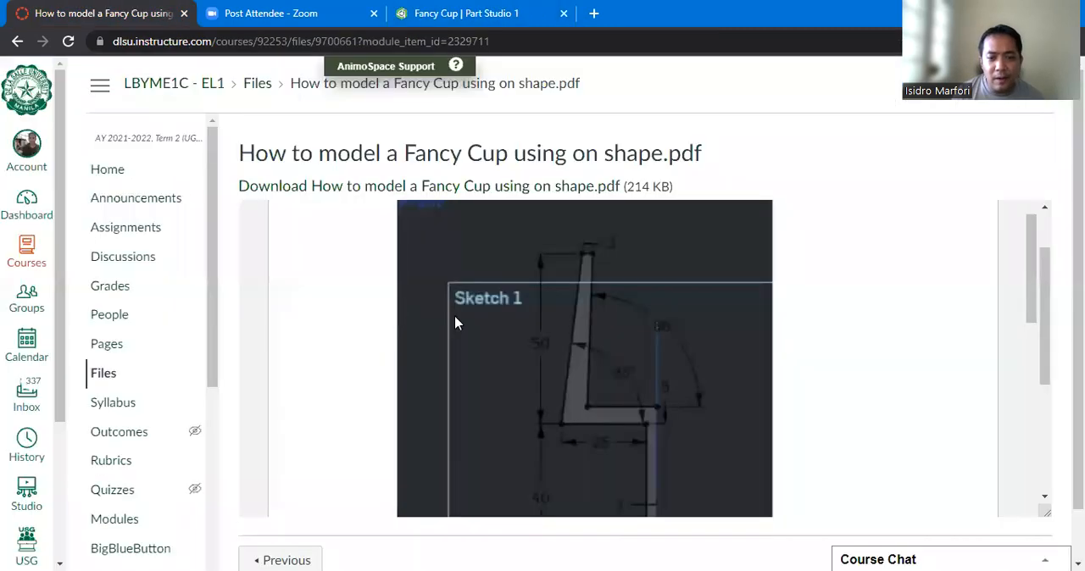
scroll(457, 322, down, 3)
scroll(610, 327, down, 3)
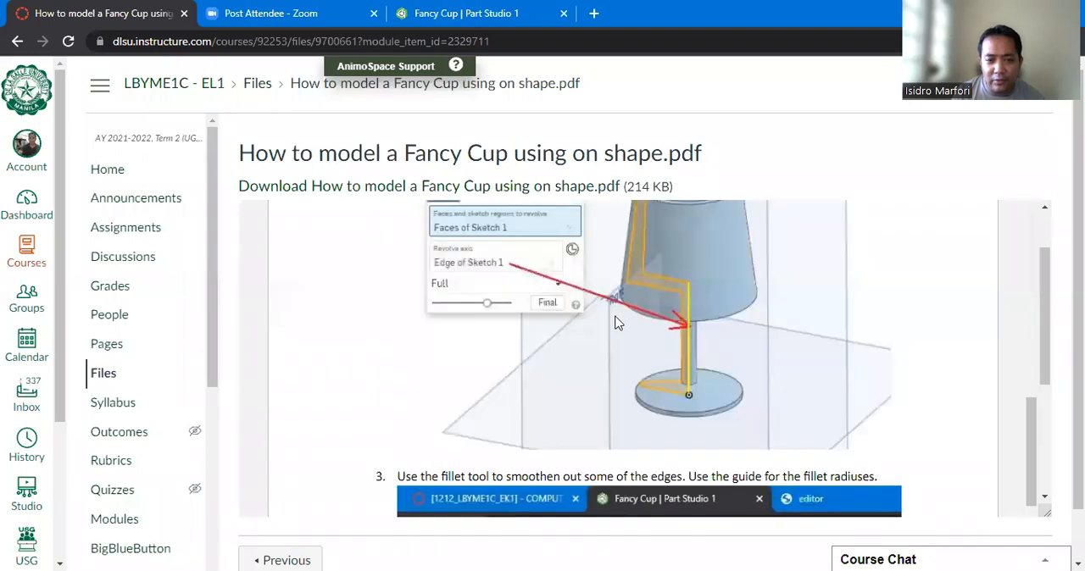
scroll(612, 329, down, 3)
scroll(627, 343, down, 5)
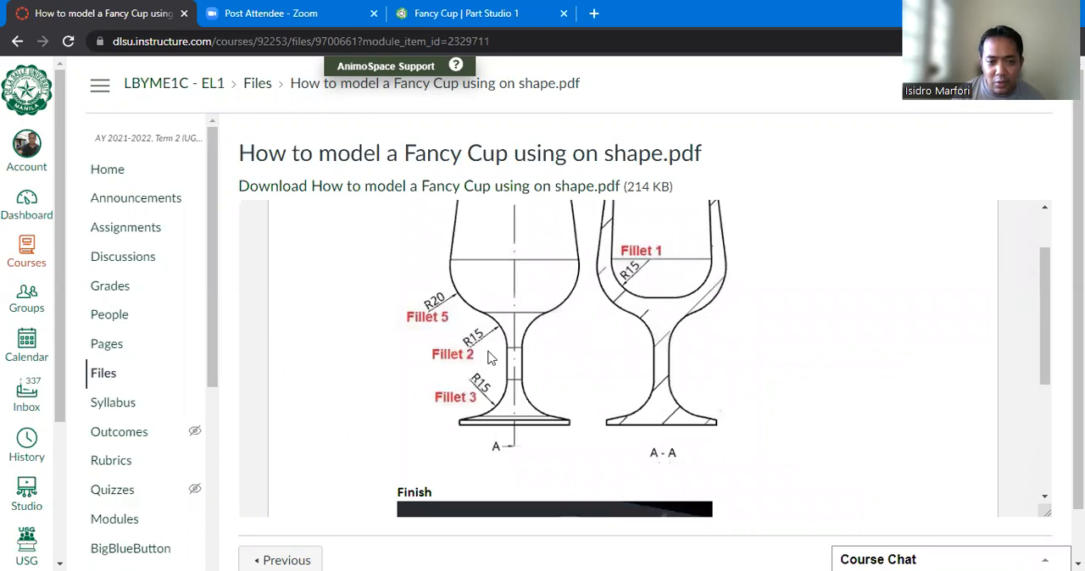
scroll(449, 382, up, 1)
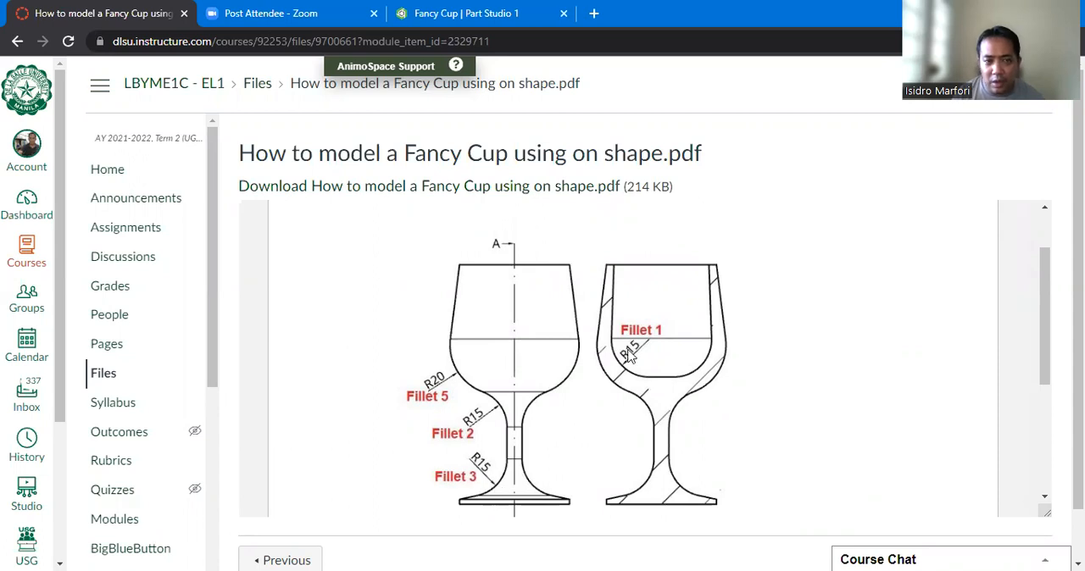
- Back in Onshape, try to fillet the outer bottom edge of the cup bowl with a 20 mm radius
key(ctrl+3)
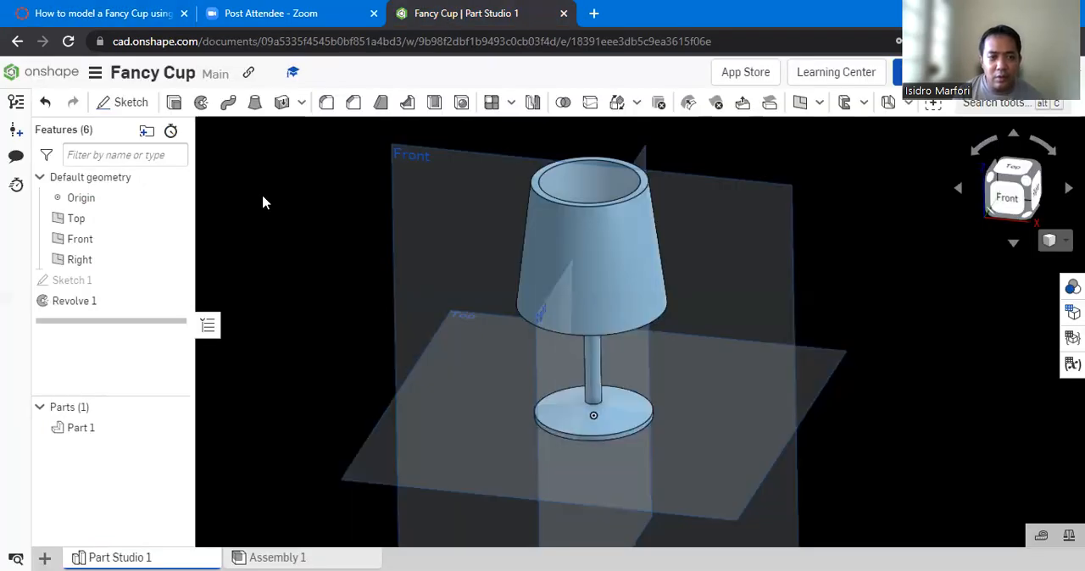
click(325, 103)
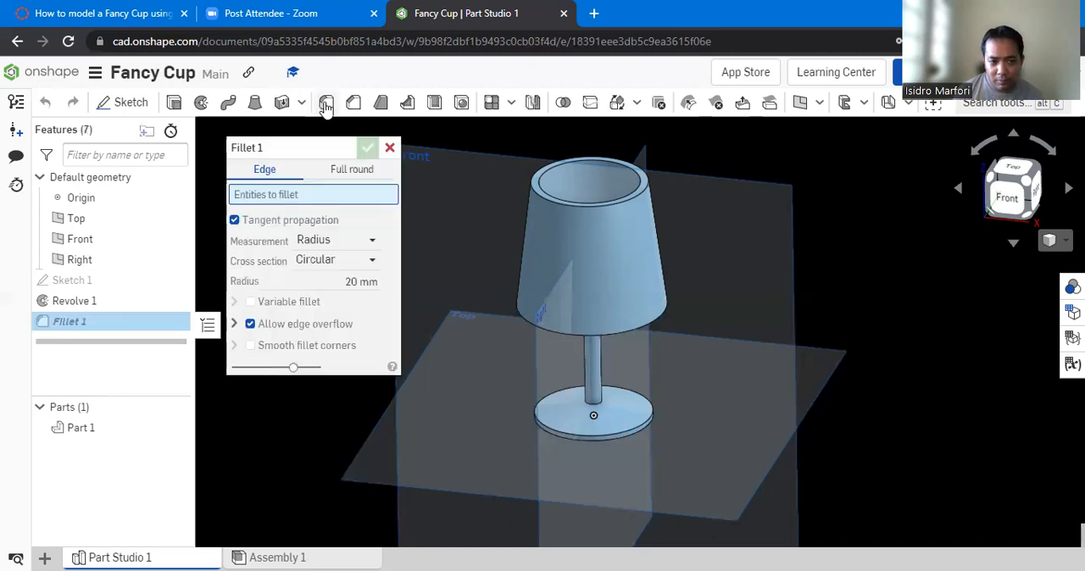
click(520, 316)
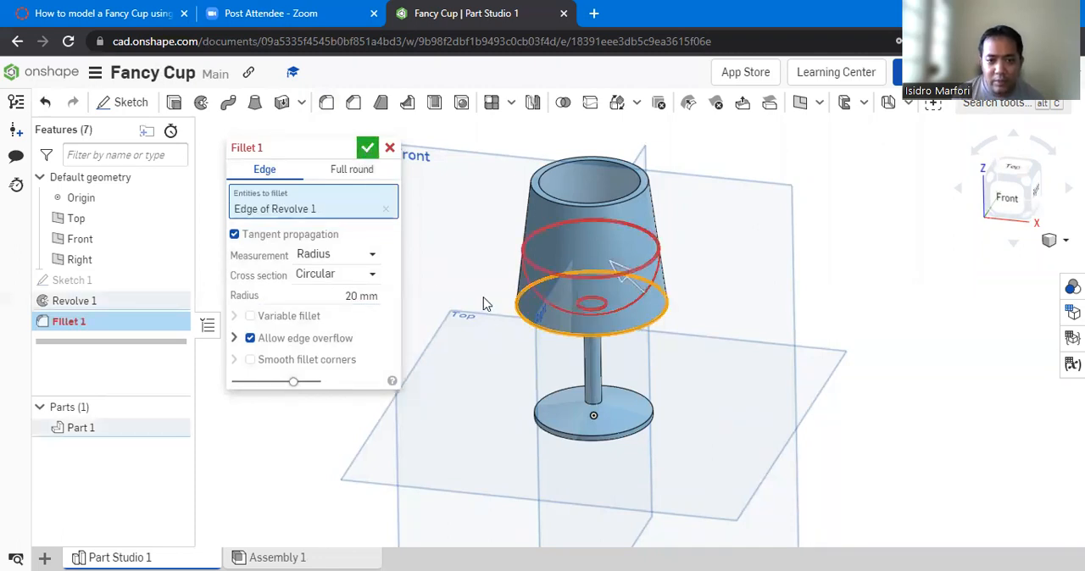
key(Return)
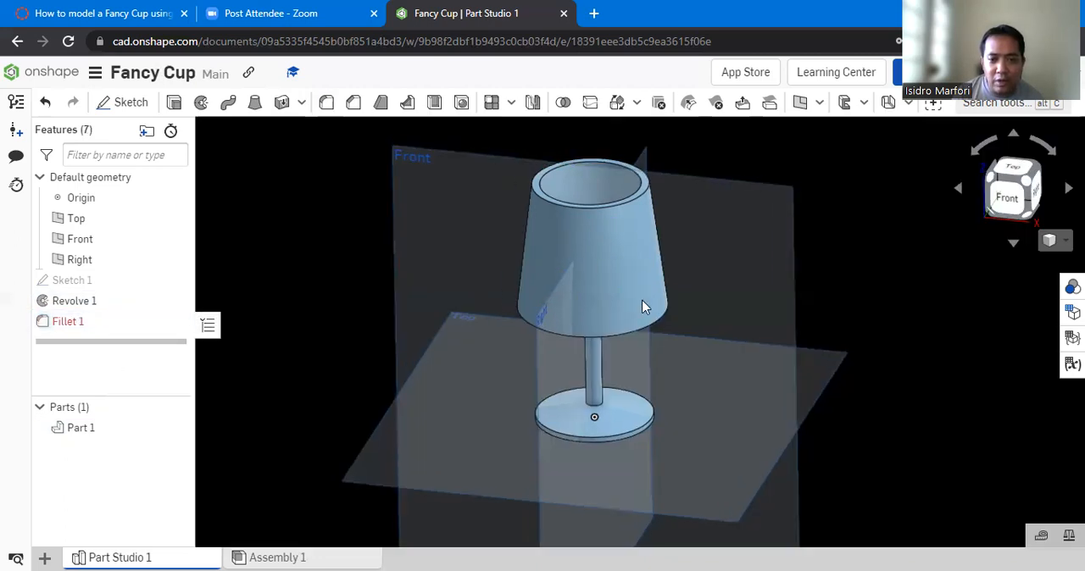
- Roll the feature history back to just before the failed Fillet 1
middle_drag(691, 322, 684, 340)
right_drag(680, 364, 674, 348)
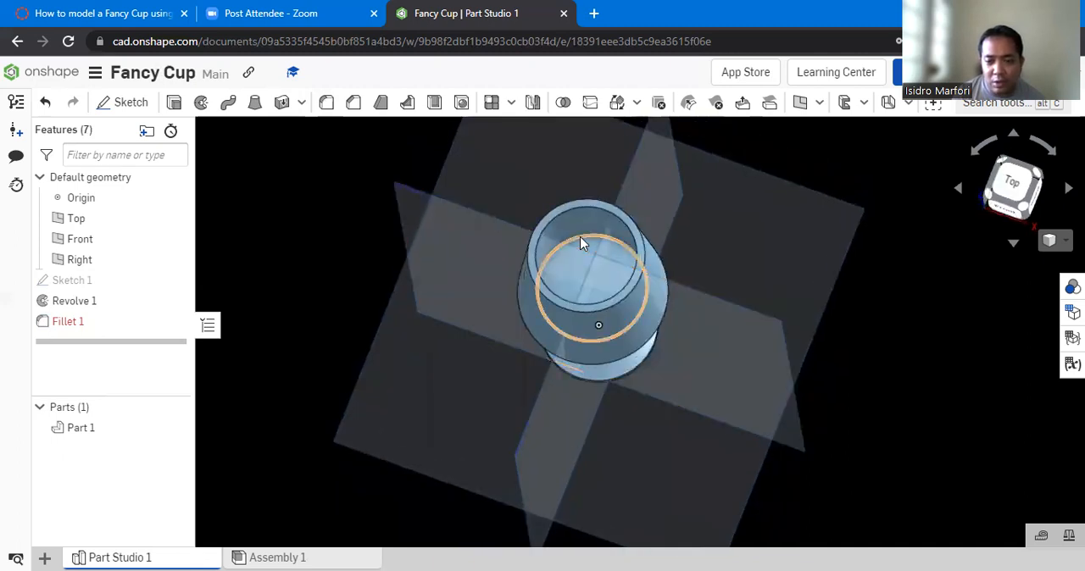
right_drag(638, 371, 616, 359)
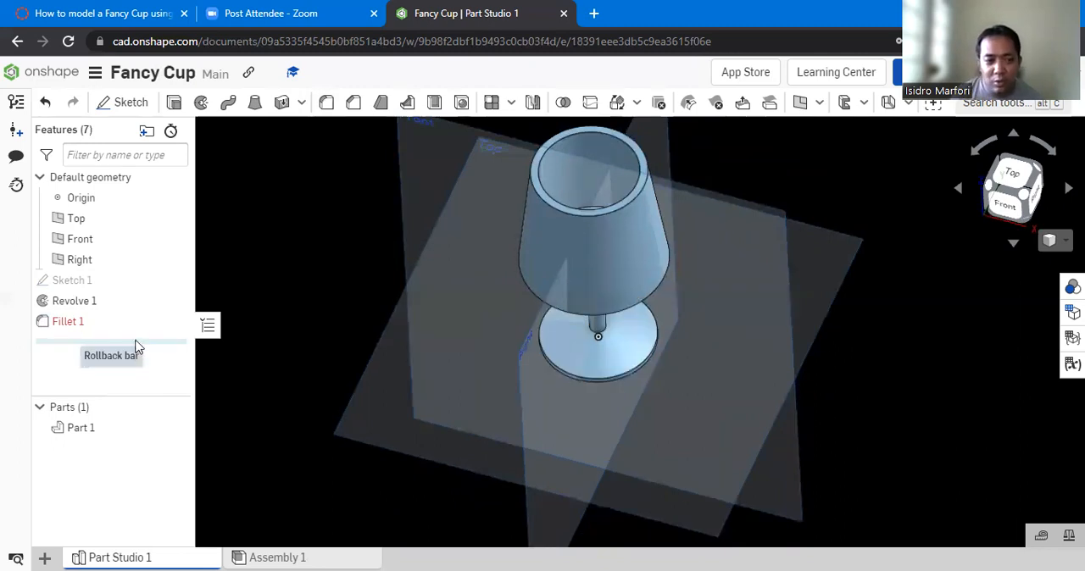
drag(136, 339, 138, 314)
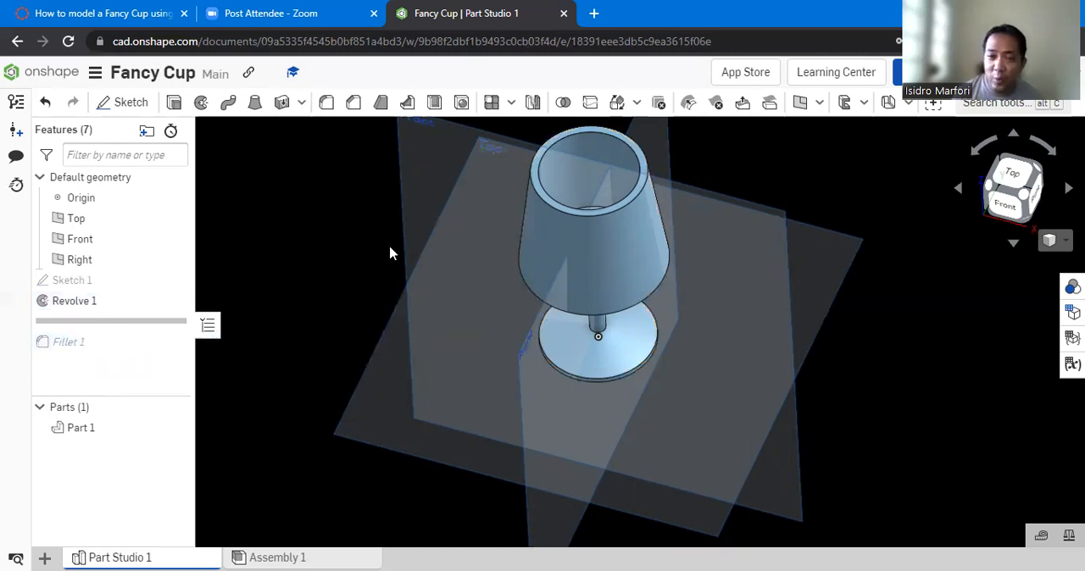
- Fillet the inner bottom edge of the bowl with a 15 mm radius and roll the history forward to include Fillet 1
scroll(769, 172, up, 1)
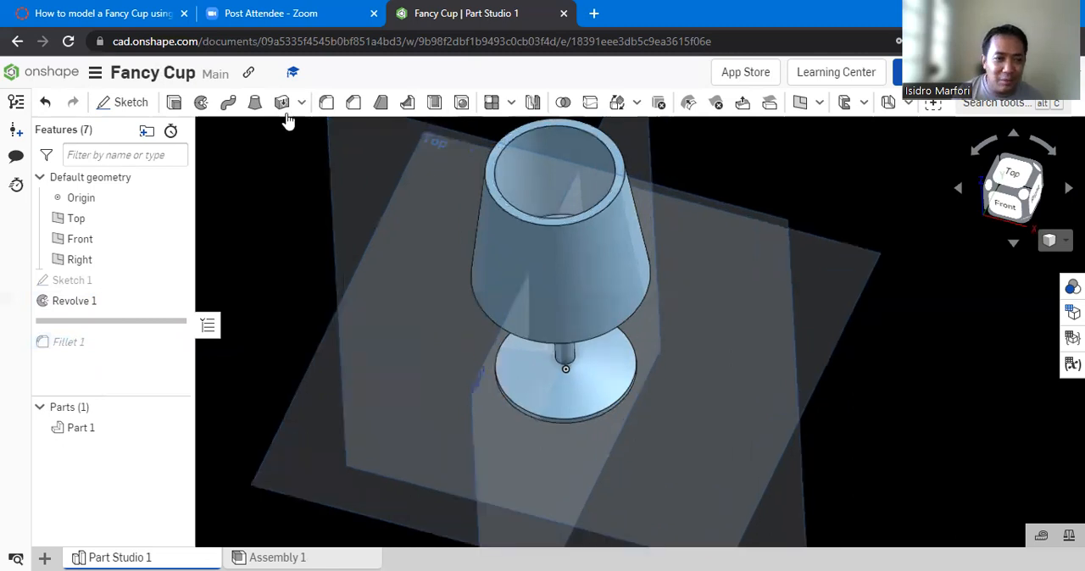
key(shift+f)
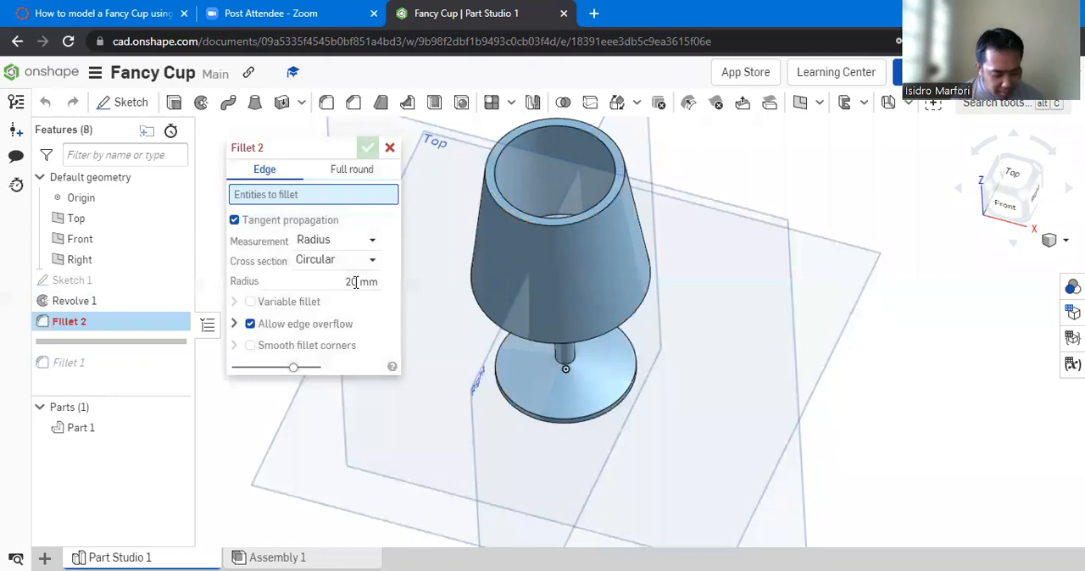
click(370, 280)
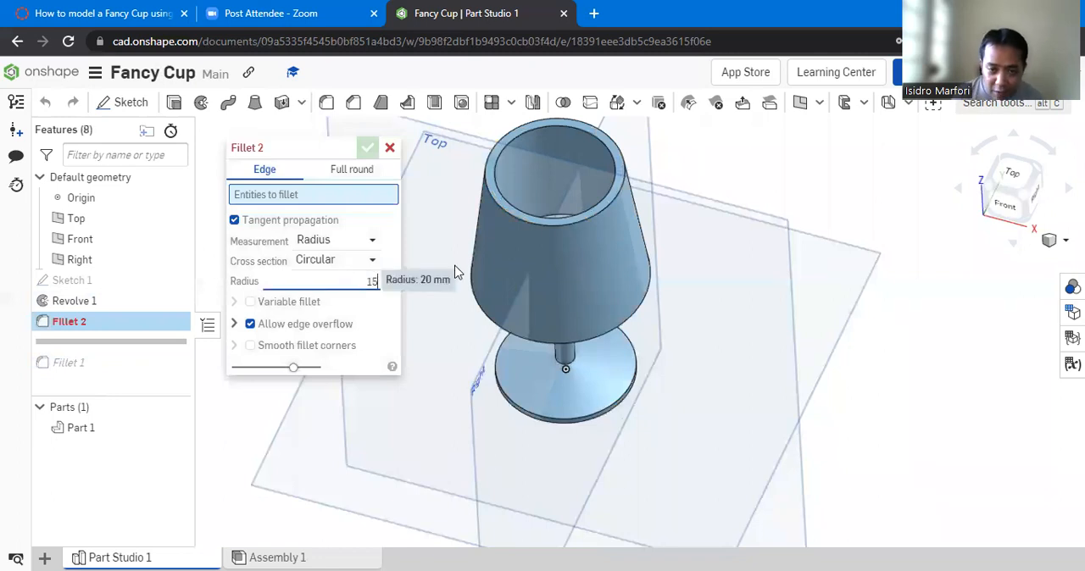
right_drag(562, 228, 553, 200)
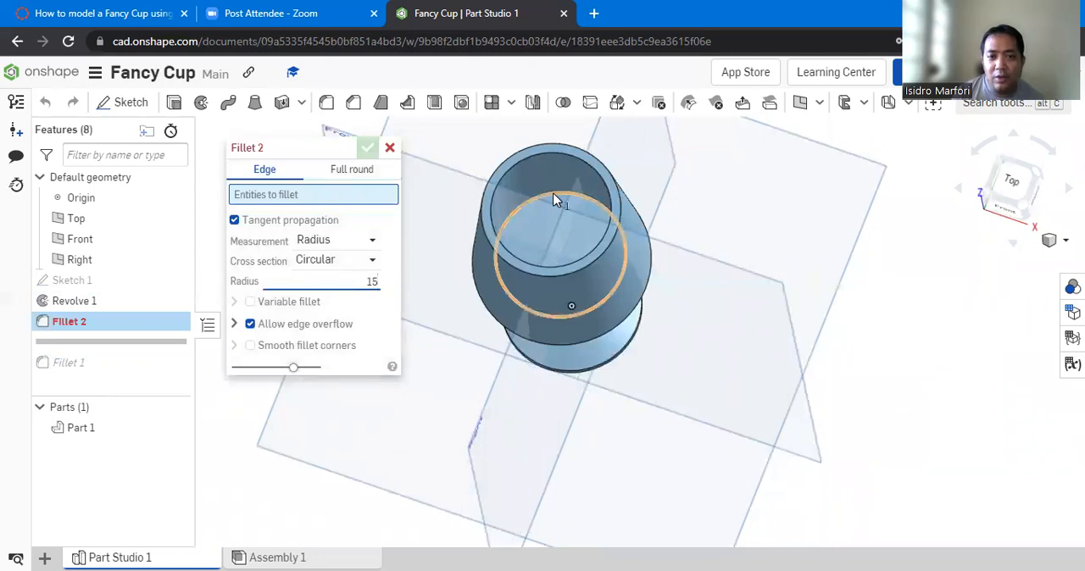
click(554, 199)
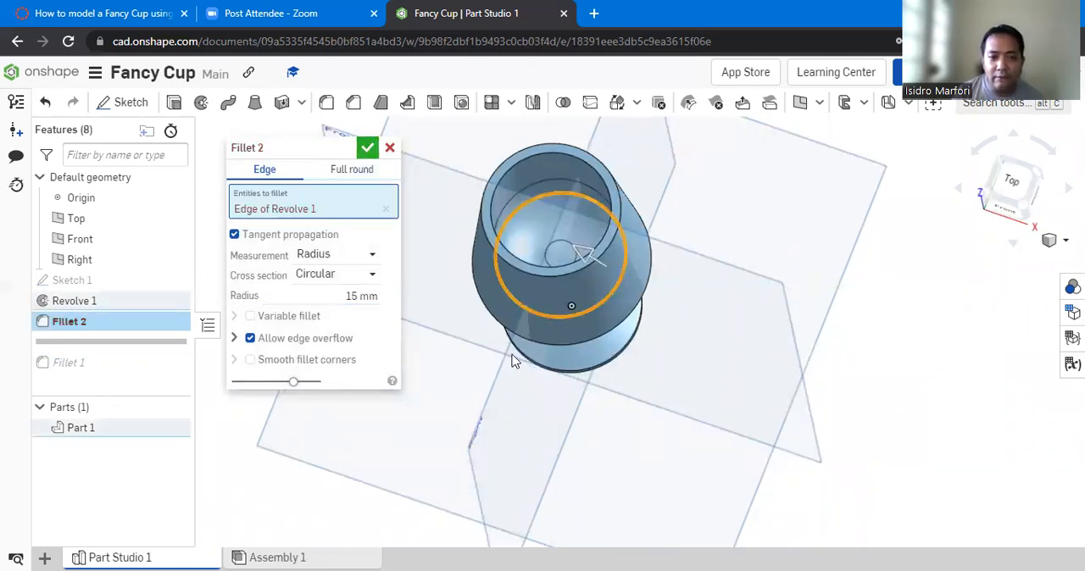
key(Return)
right_drag(511, 366, 514, 317)
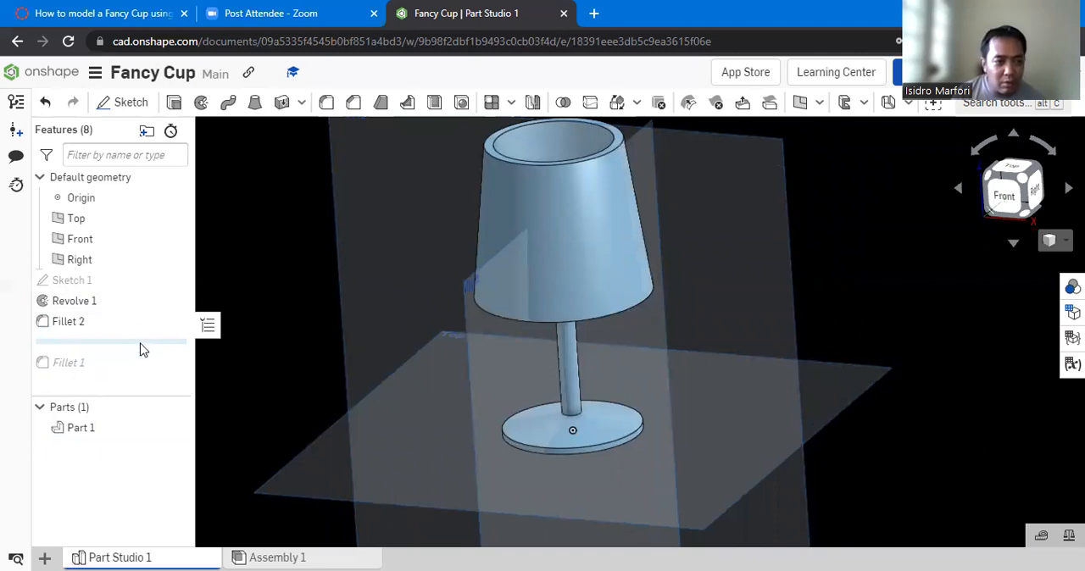
drag(118, 363, 329, 399)
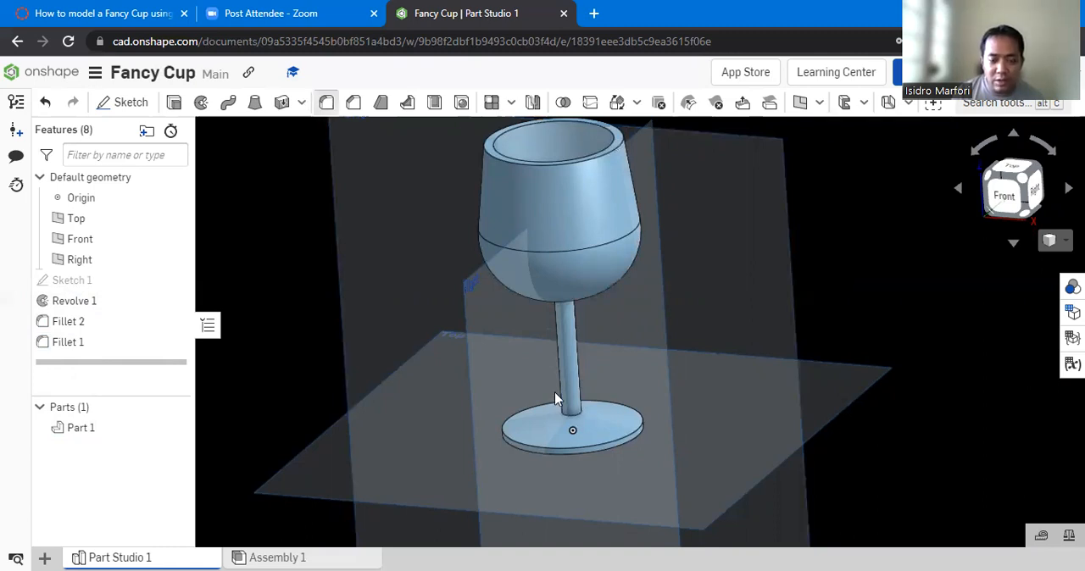
- Fillet the stem's edges where it meets the bowl and the base with a 15 mm radius
key(shift+f)
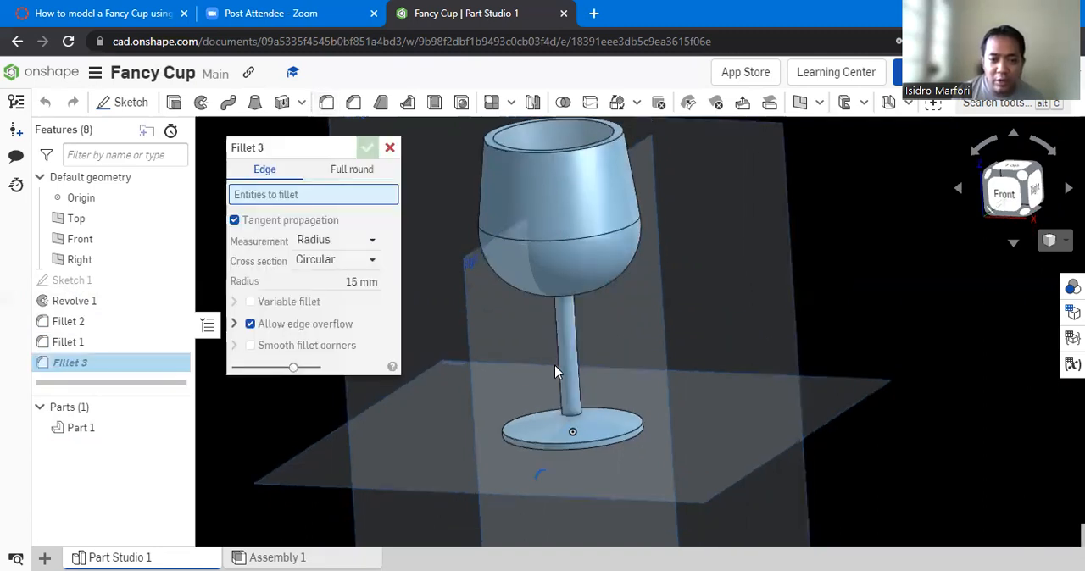
right_drag(555, 357, 558, 319)
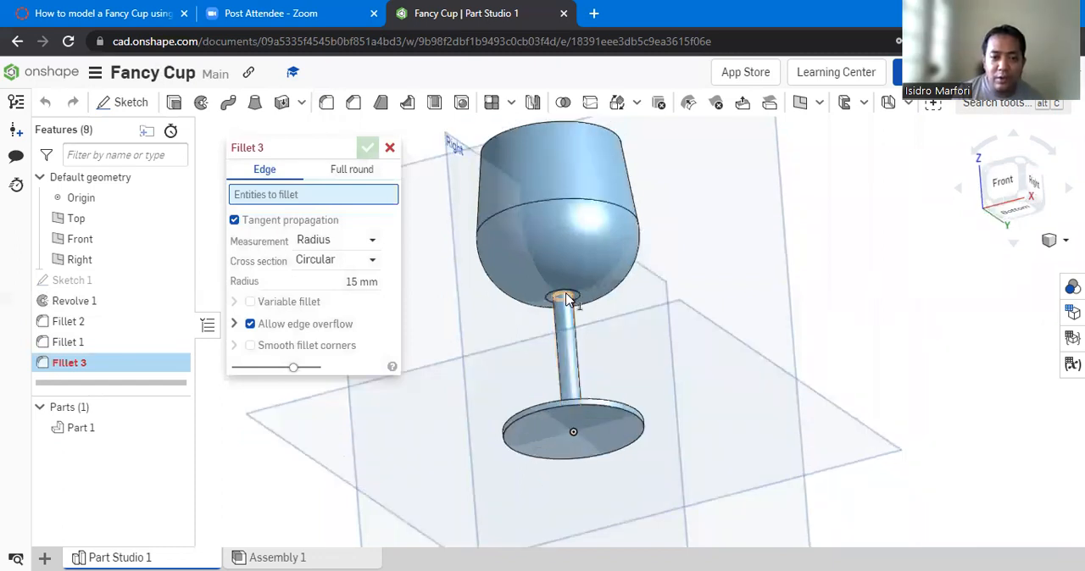
click(566, 299)
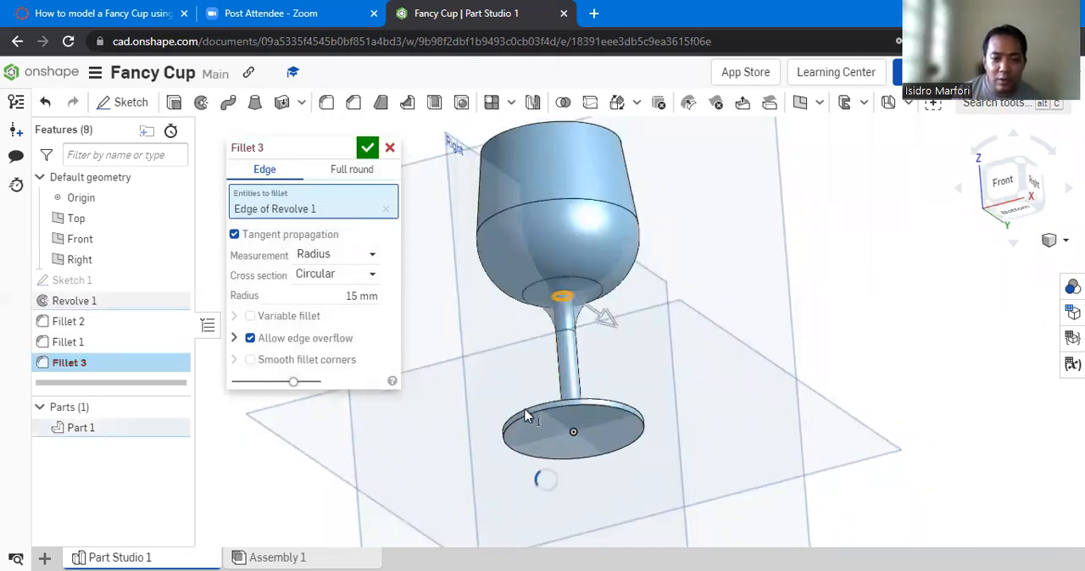
right_drag(523, 406, 561, 383)
click(574, 373)
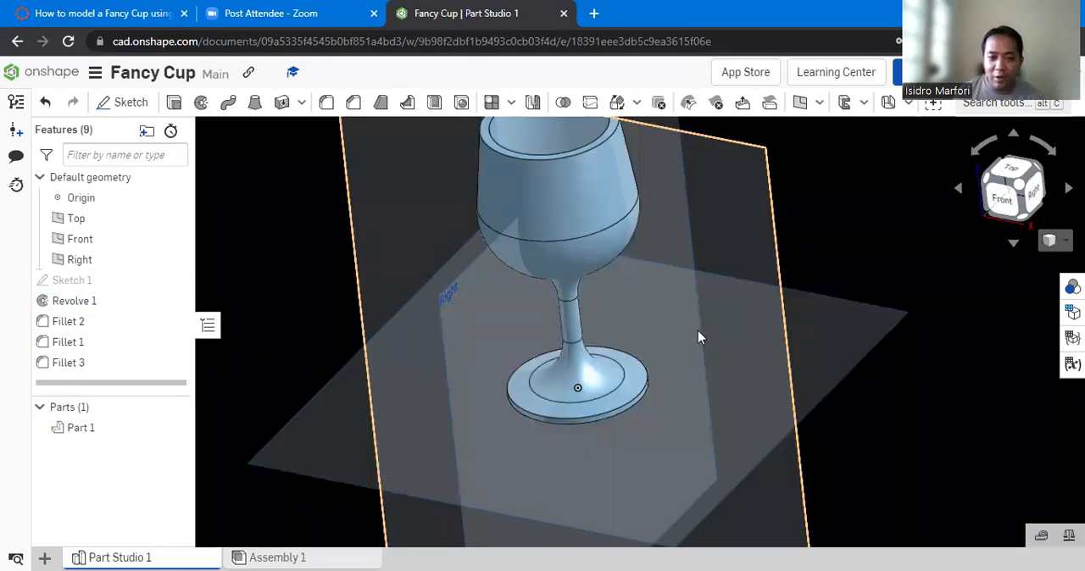
- Examine the overall shape of the filleted cup in an angled view
scroll(699, 331, up, 1)
scroll(698, 331, down, 3)
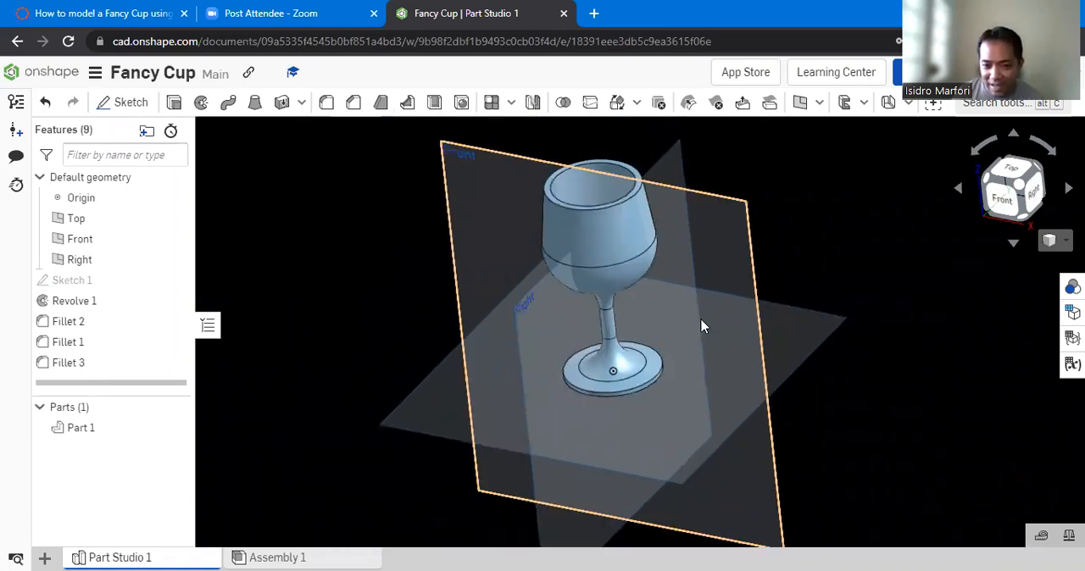
right_drag(700, 326, 681, 318)
scroll(681, 319, down, 1)
scroll(696, 287, up, 1)
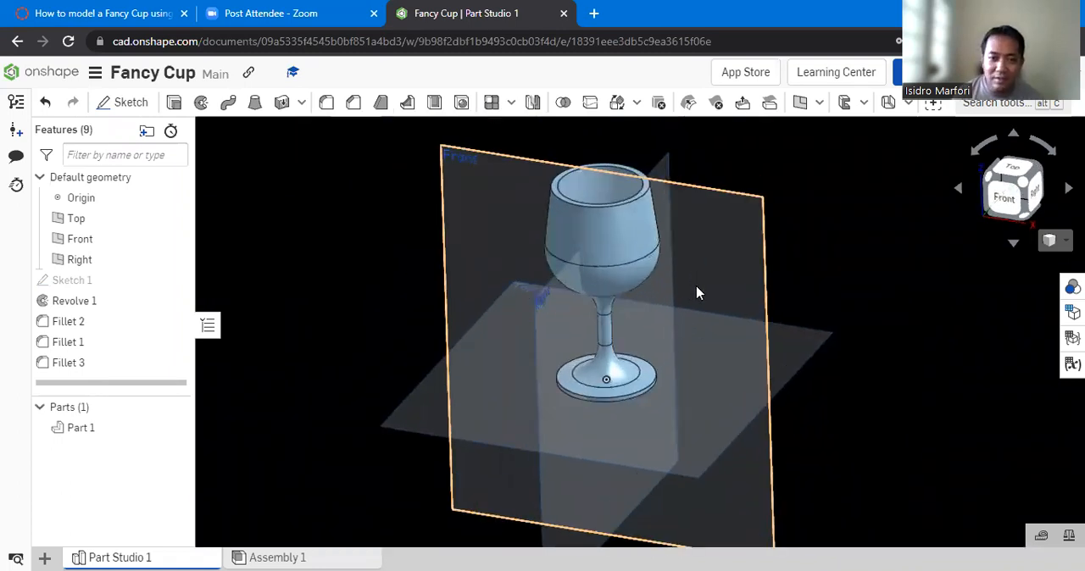
scroll(696, 292, up, 1)
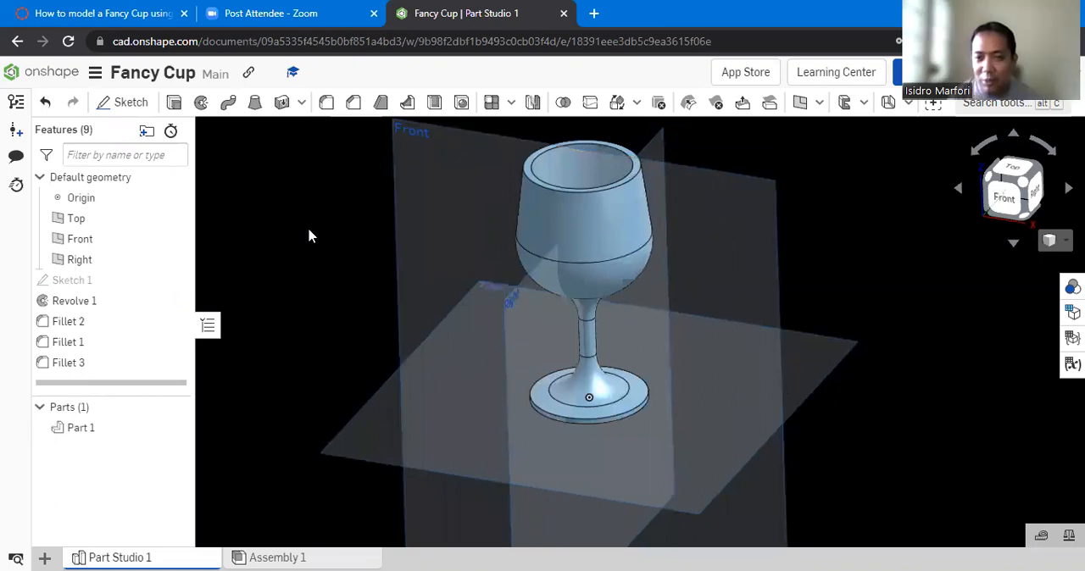